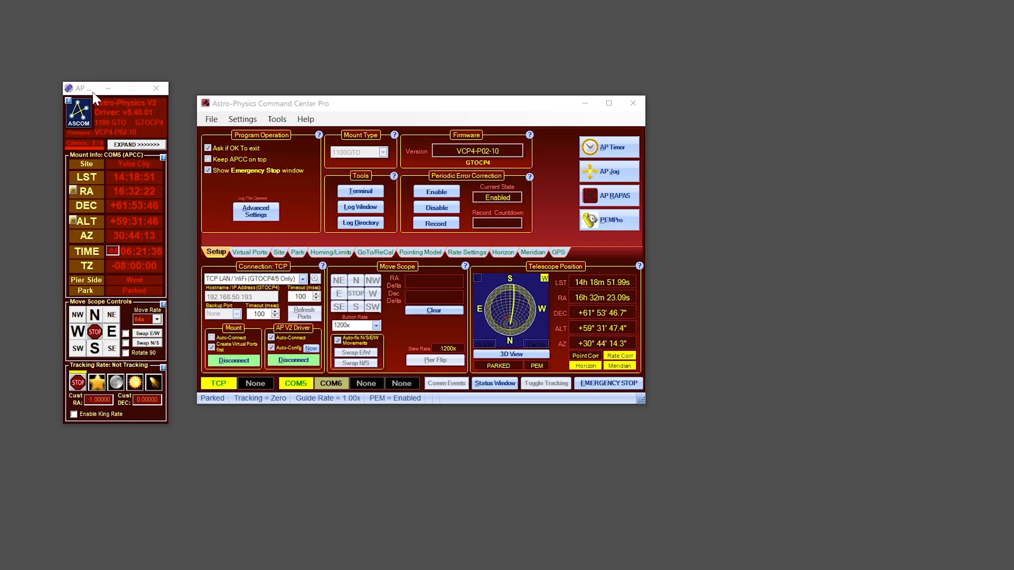
pyautogui.moveTo(93, 93); pyautogui.dragTo(91, 100)
pyautogui.click(290, 109)
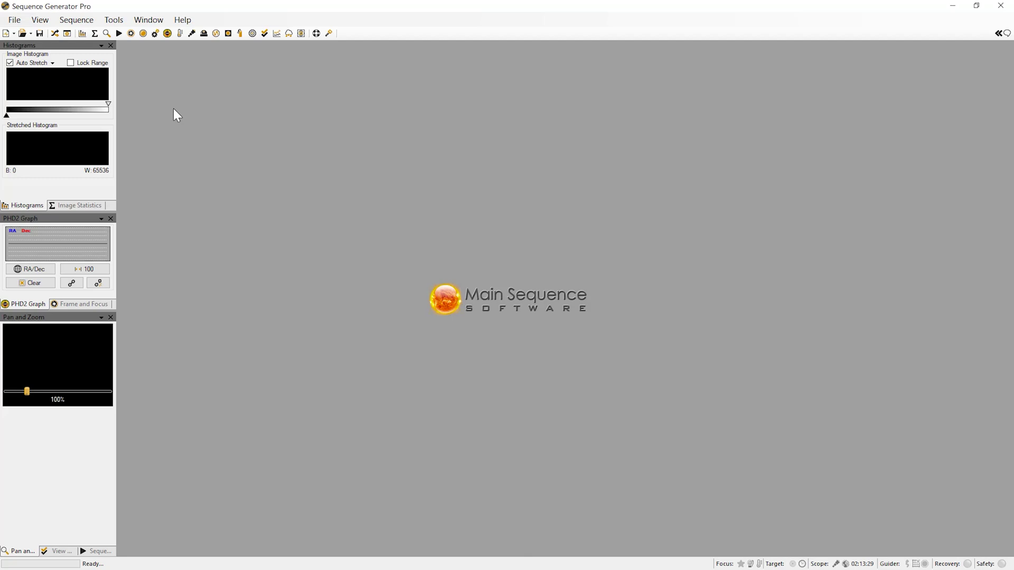
# Show the sequencer window and the control panel to see where each one opens.
pyautogui.click(40, 20)
pyautogui.click(50, 34)
pyautogui.click(39, 19)
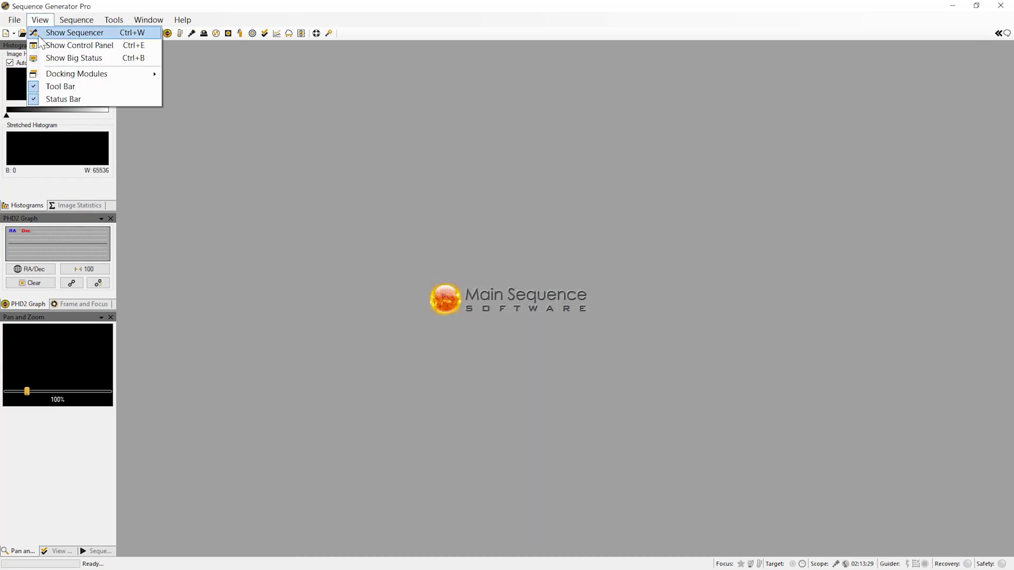
pyautogui.click(45, 44)
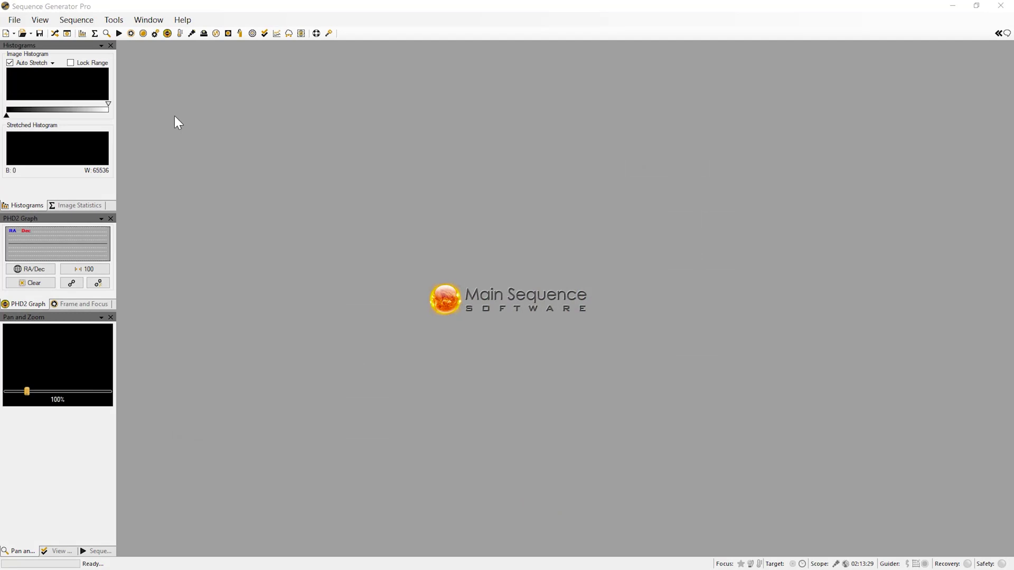
# Look at the User Profile Manager, close it without changes, and look at the Equipment Profile Manager.
pyautogui.click(115, 20)
pyautogui.click(121, 44)
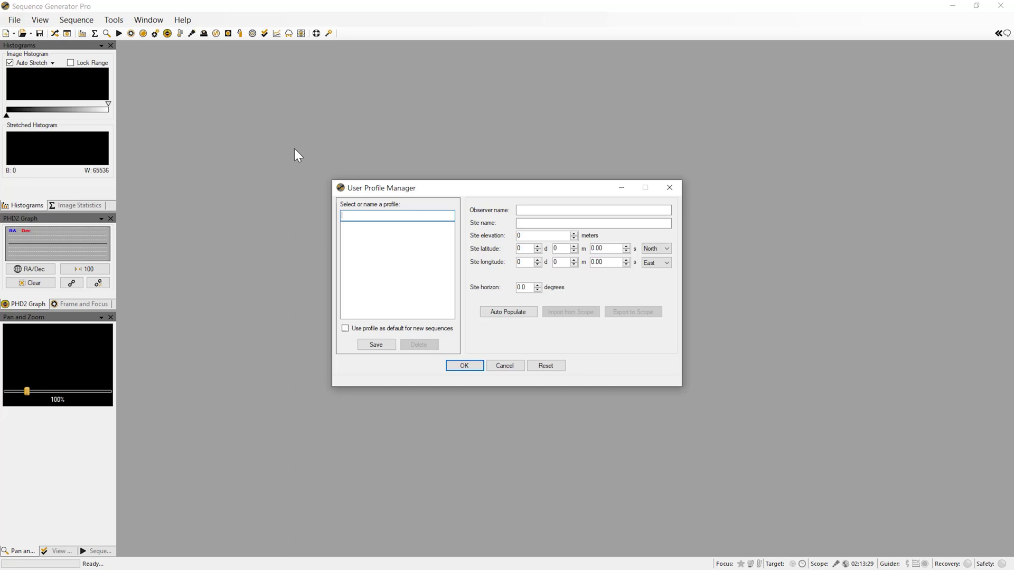
pyautogui.press('Escape')
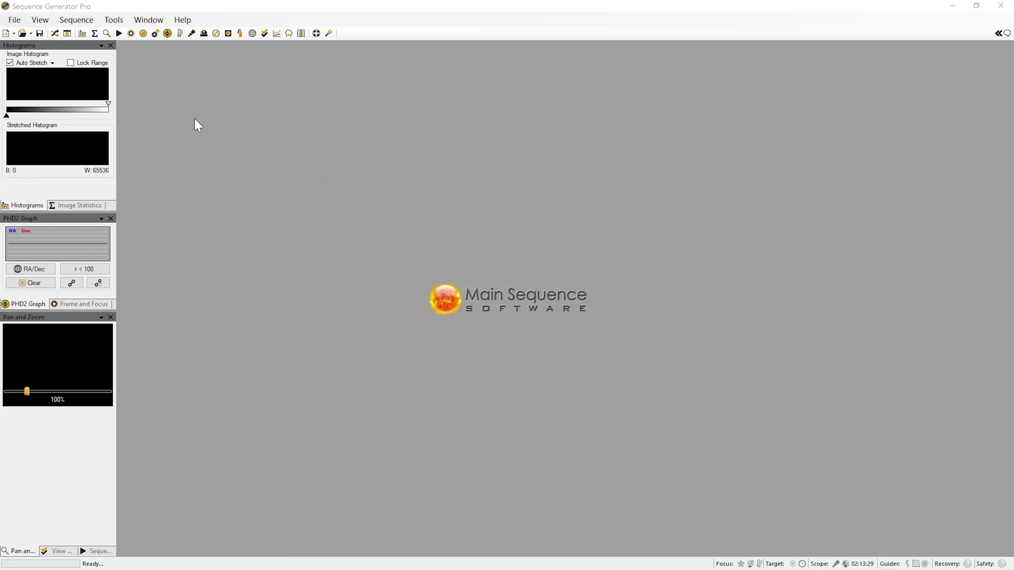
pyautogui.click(114, 19)
pyautogui.click(111, 31)
# Show the Telescope docking module and move its floating window around the workspace.
pyautogui.click(43, 23)
pyautogui.moveTo(65, 74)
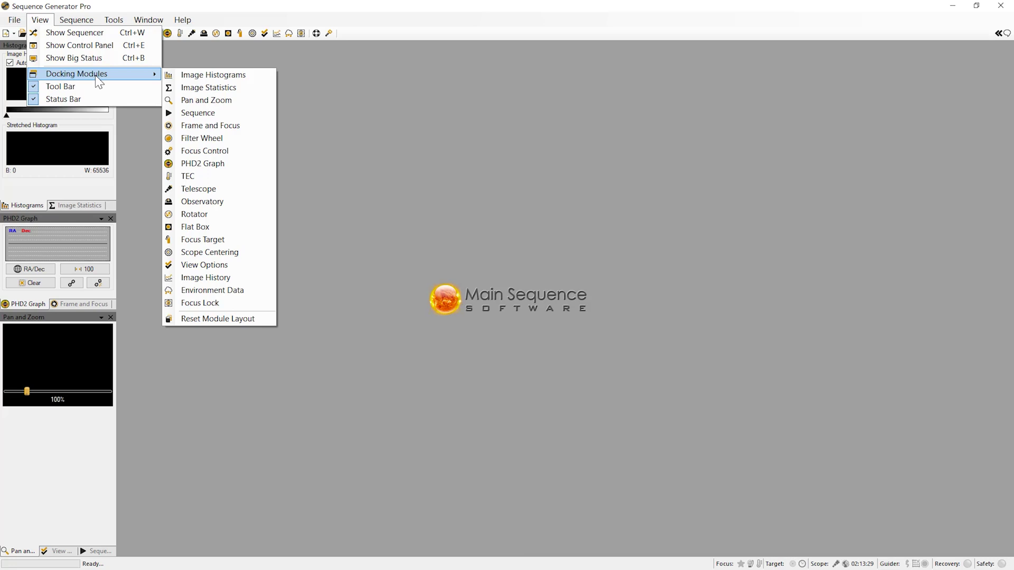
pyautogui.click(203, 188)
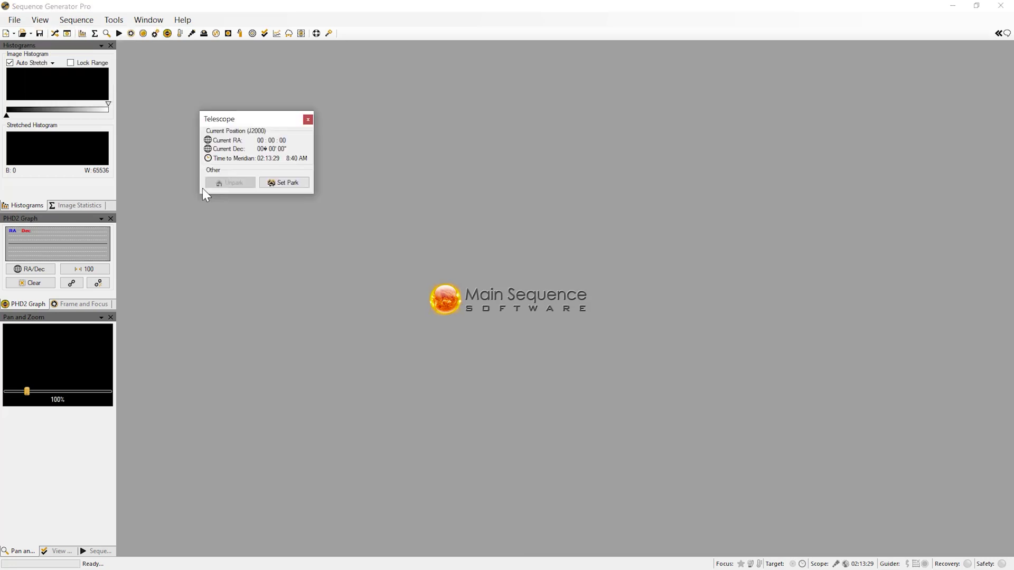
pyautogui.moveTo(249, 123); pyautogui.dragTo(251, 121)
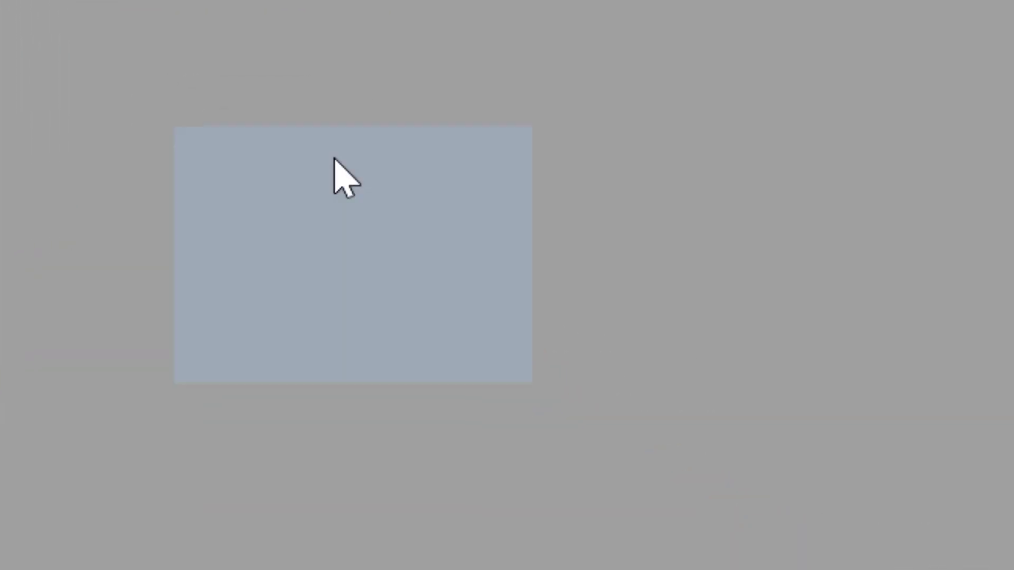
pyautogui.moveTo(334, 158); pyautogui.dragTo(316, 159)
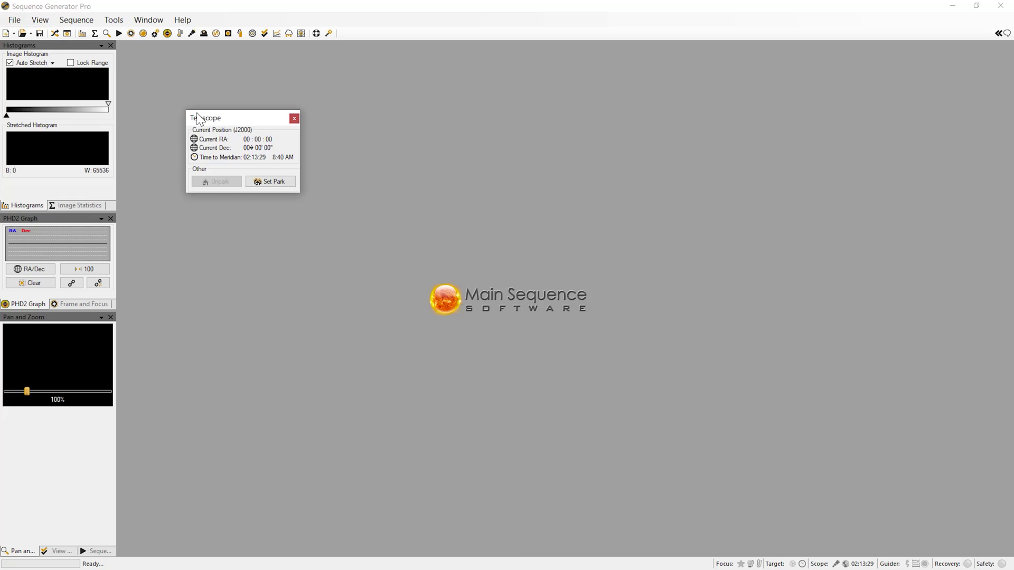
pyautogui.moveTo(243, 118); pyautogui.dragTo(255, 107)
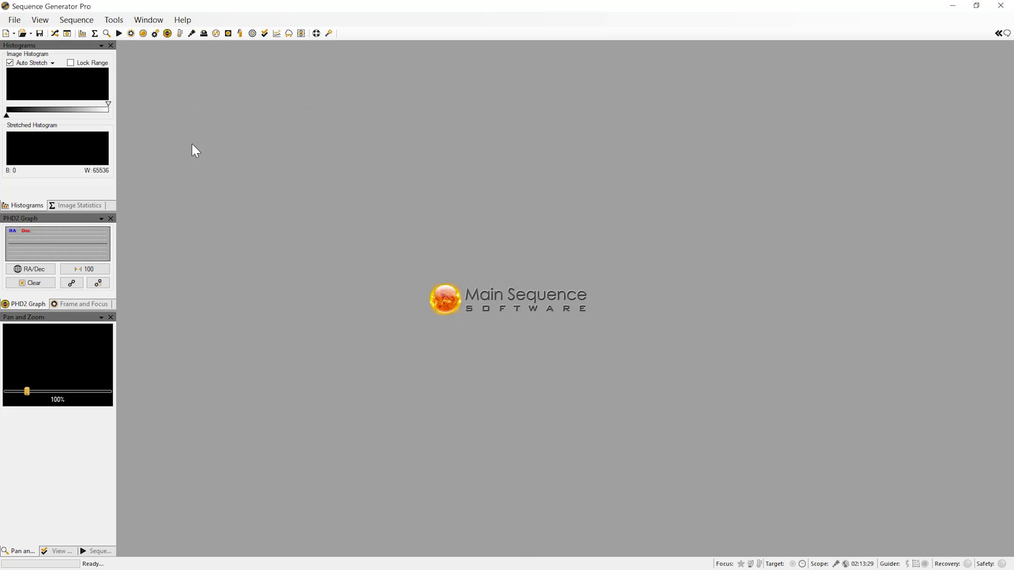
# Show the sequencer, choose AstroPhysics GTO V2 Mount as the telescope, and connect to it.
pyautogui.click(39, 20)
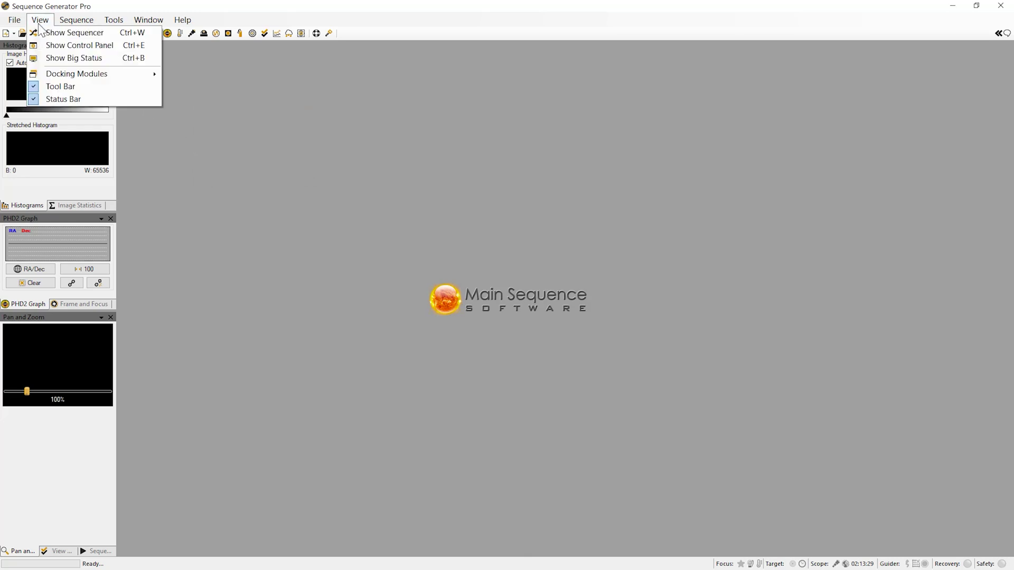
pyautogui.click(40, 31)
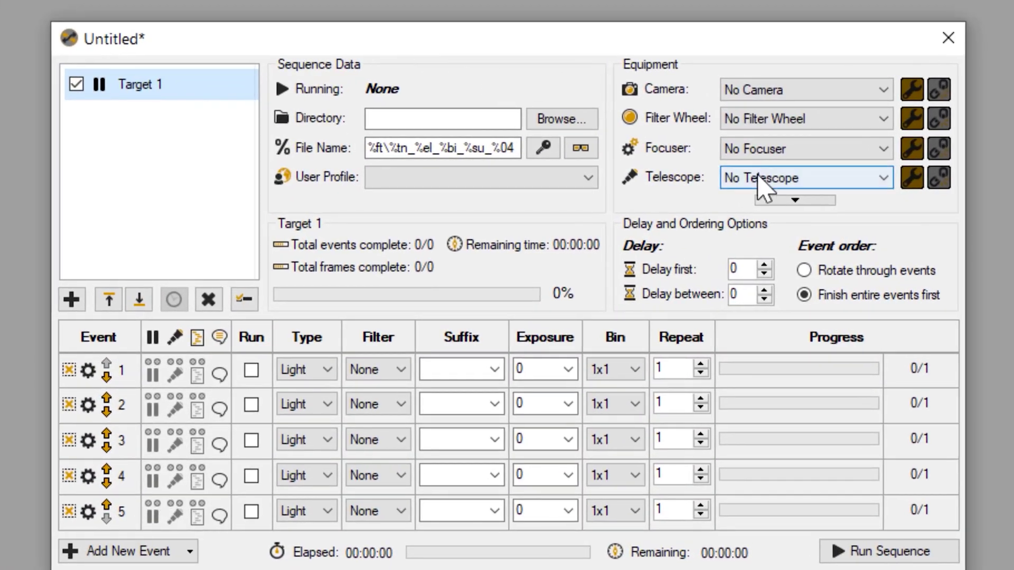
pyautogui.click(759, 178)
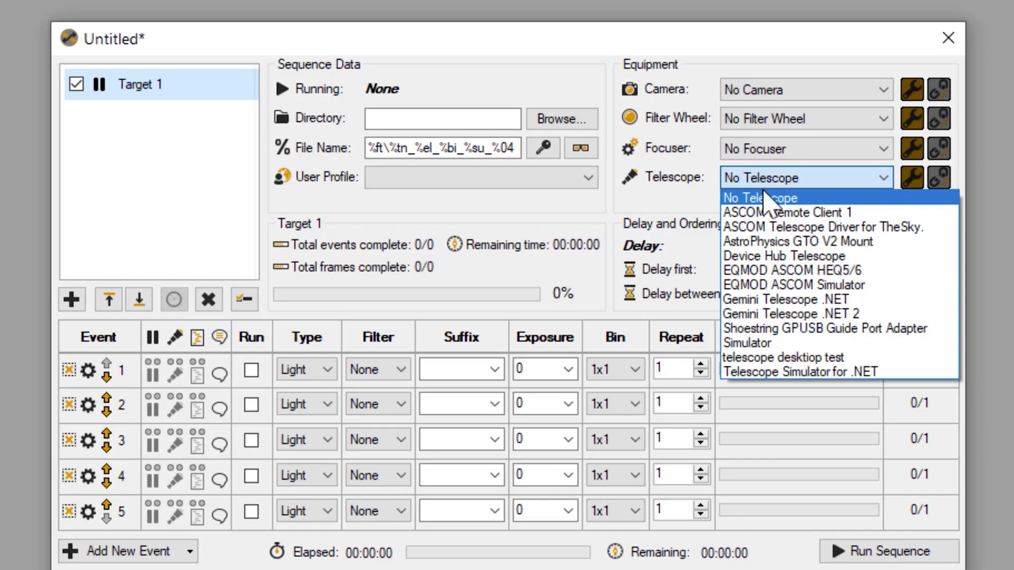
pyautogui.click(778, 243)
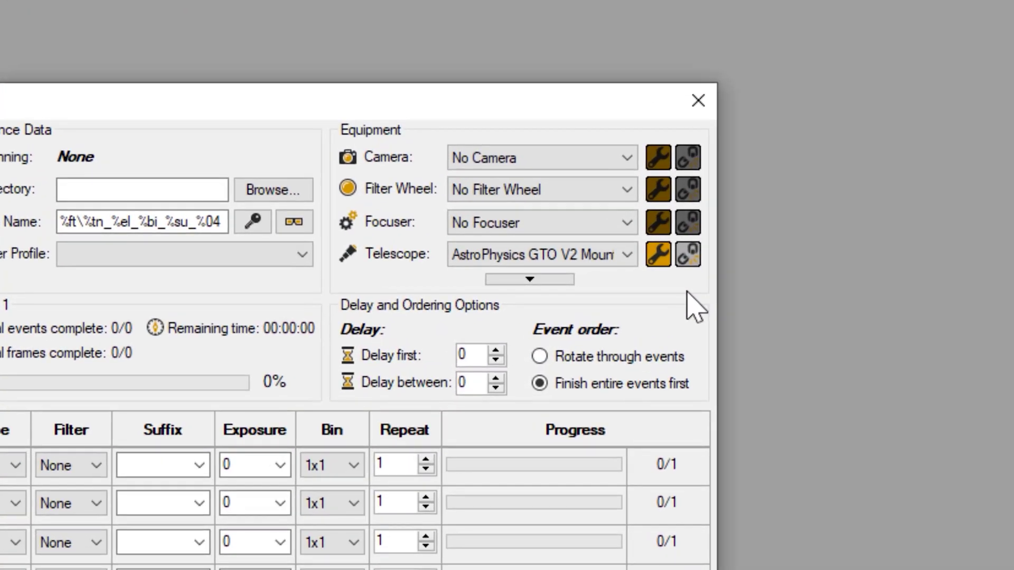
pyautogui.click(687, 256)
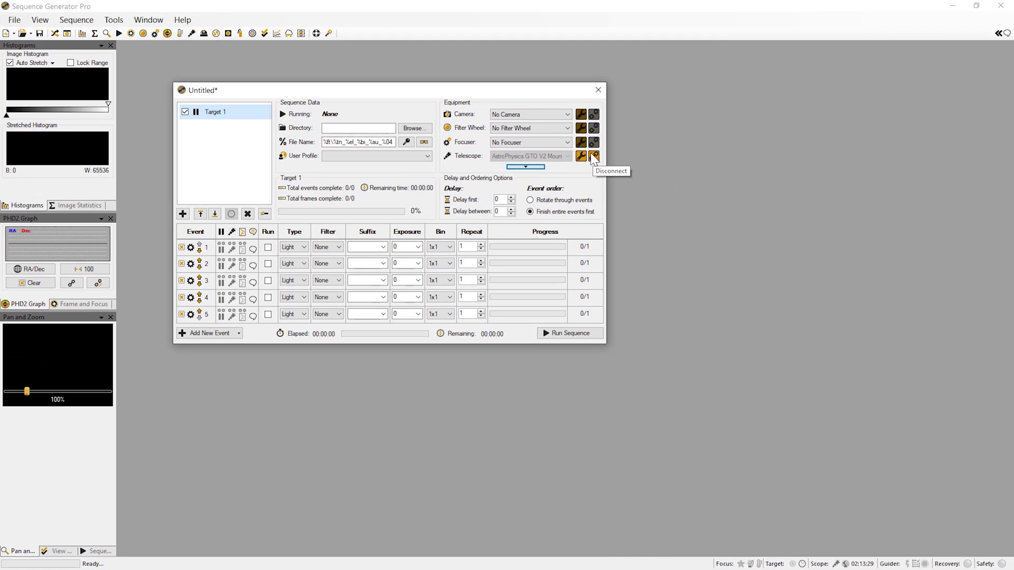
# In the User Profile Manager, enter observer name "astro physics" and site name "this is my site", and import the site location from the scope.
pyautogui.click(156, 59)
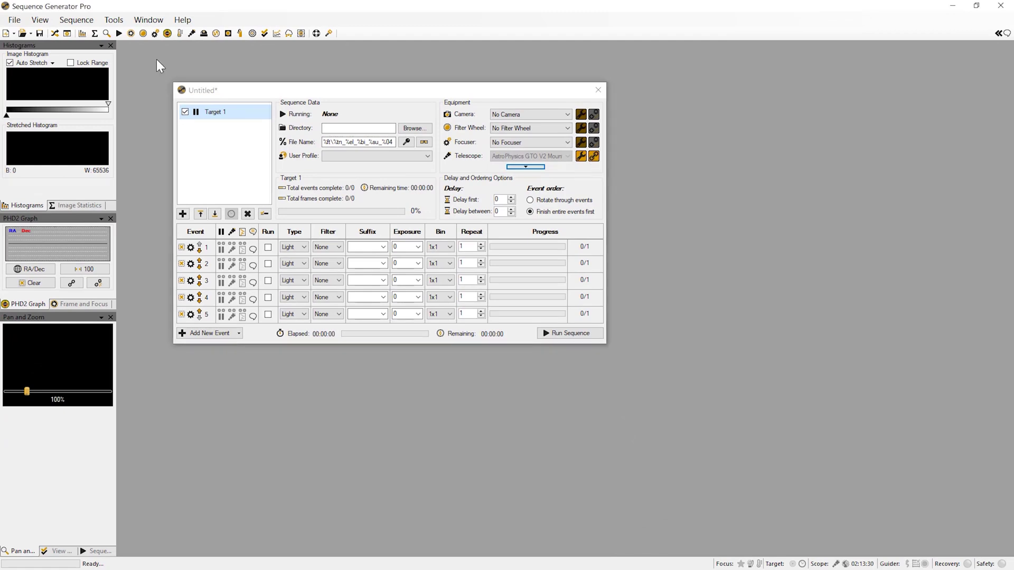
pyautogui.click(113, 19)
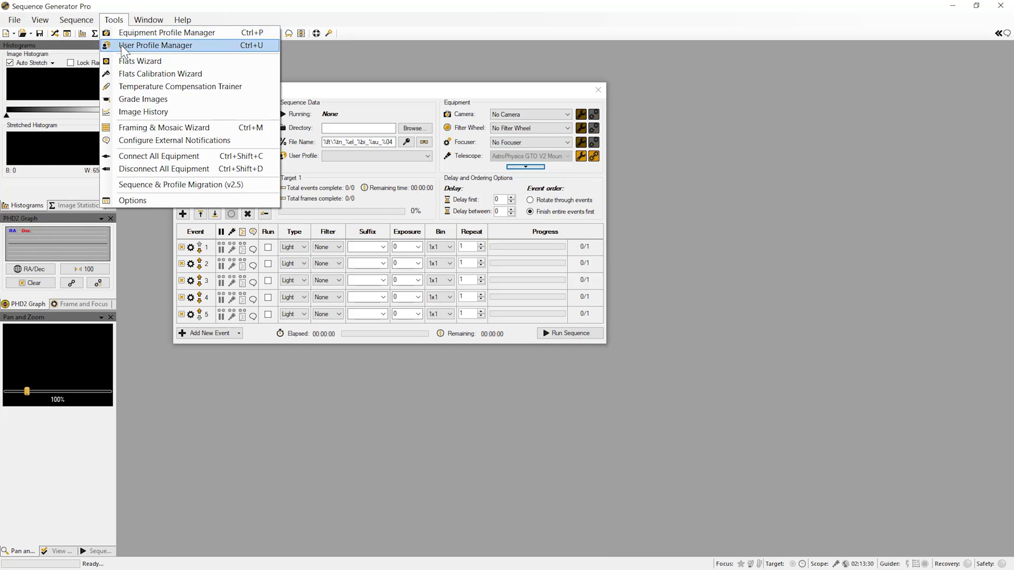
pyautogui.click(122, 46)
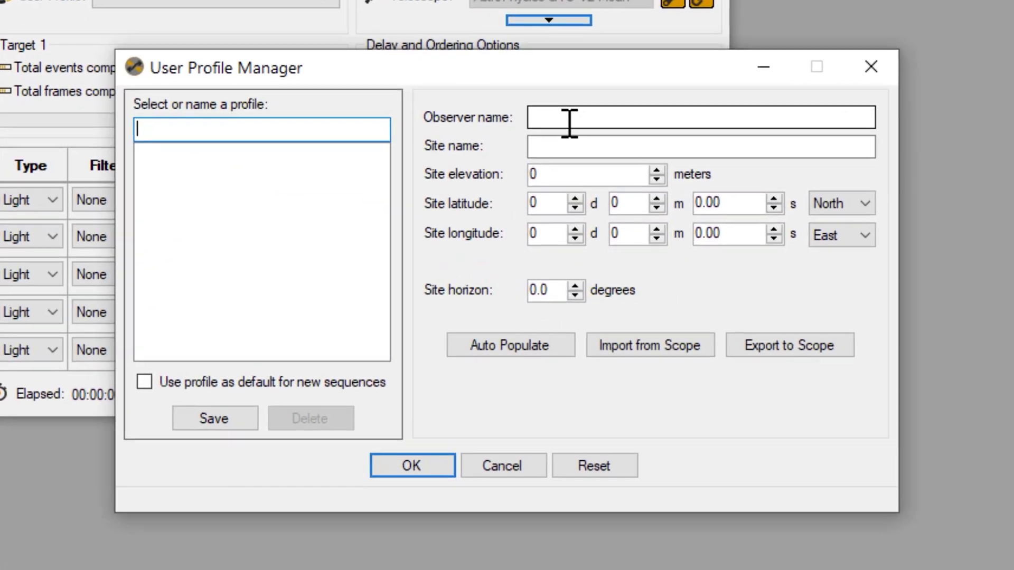
pyautogui.click(569, 122)
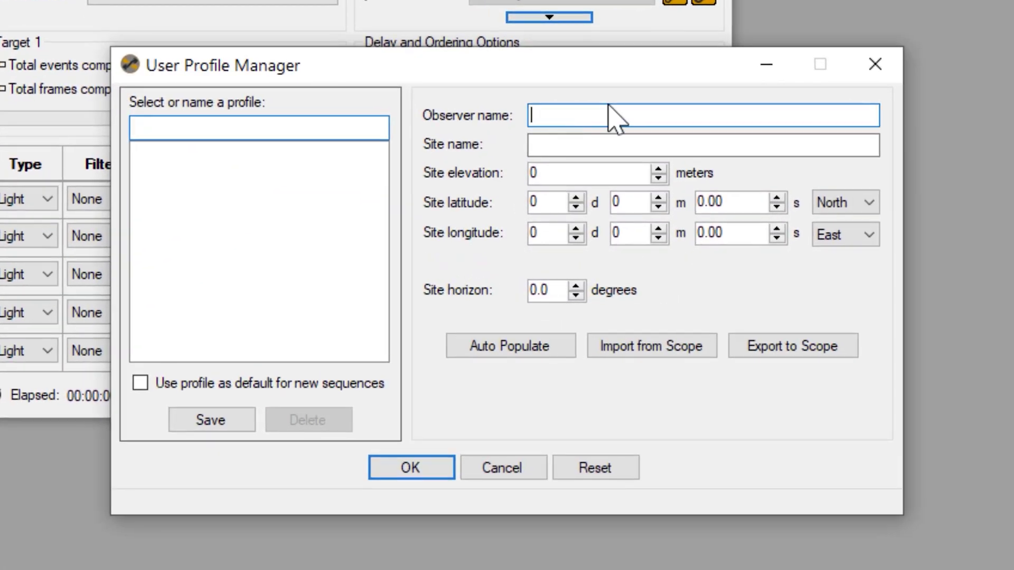
pyautogui.write('astro physics')
pyautogui.press('Tab')
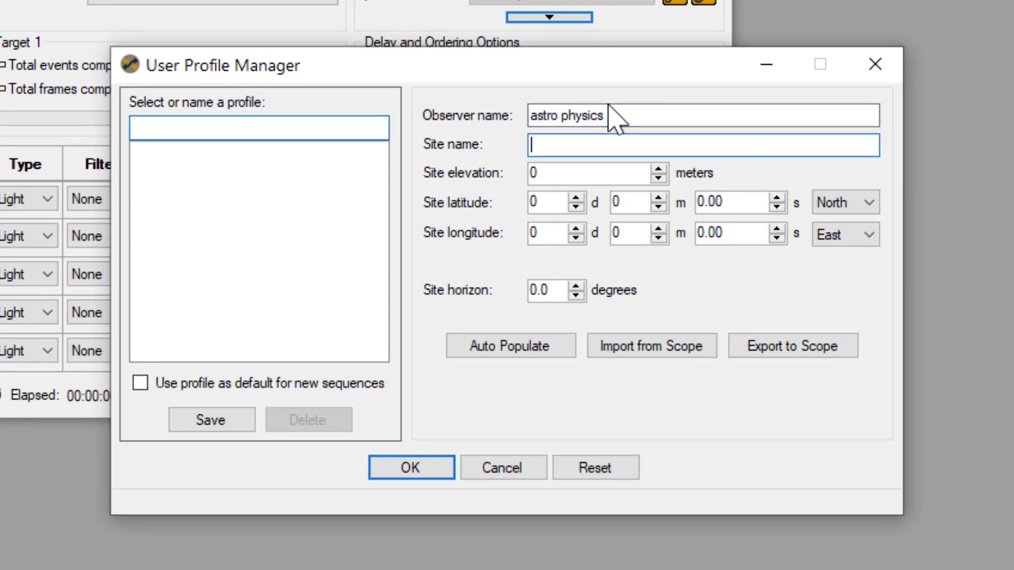
pyautogui.write('this is my site')
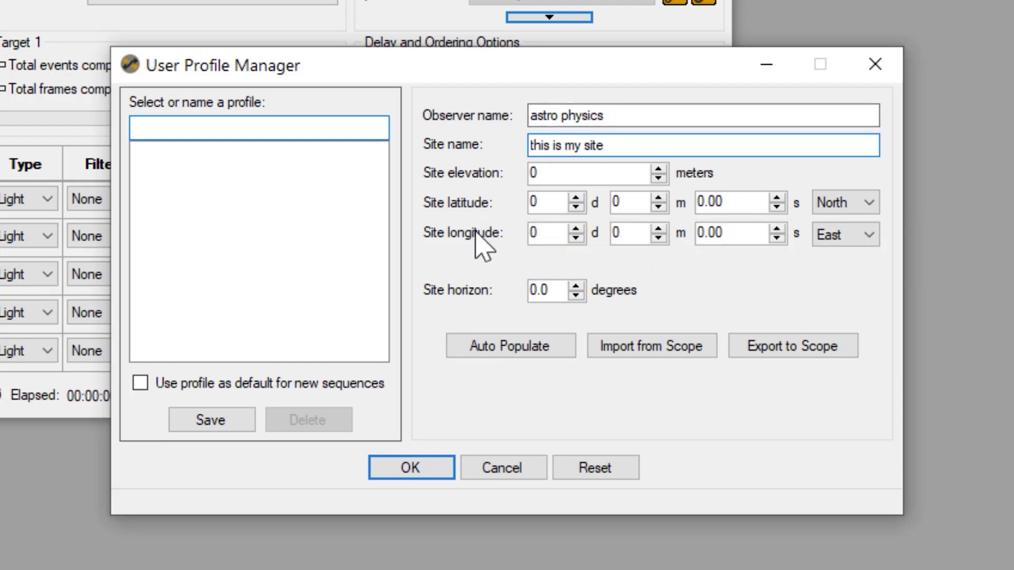
pyautogui.click(673, 364)
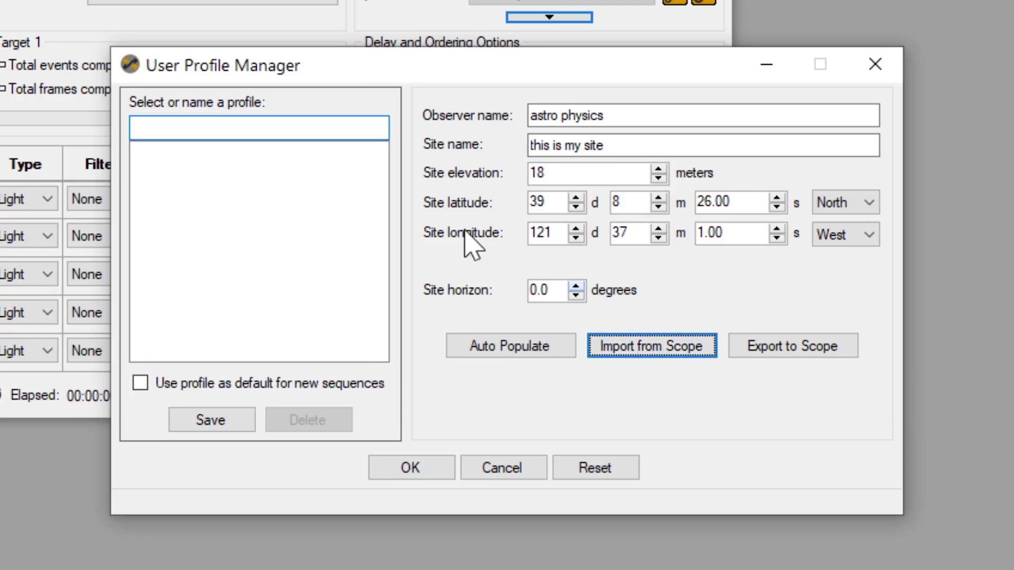
# Save the profile as "My AP equipment Profile", default for new sequences, and select it as the sequence's user profile.
pyautogui.click(230, 128)
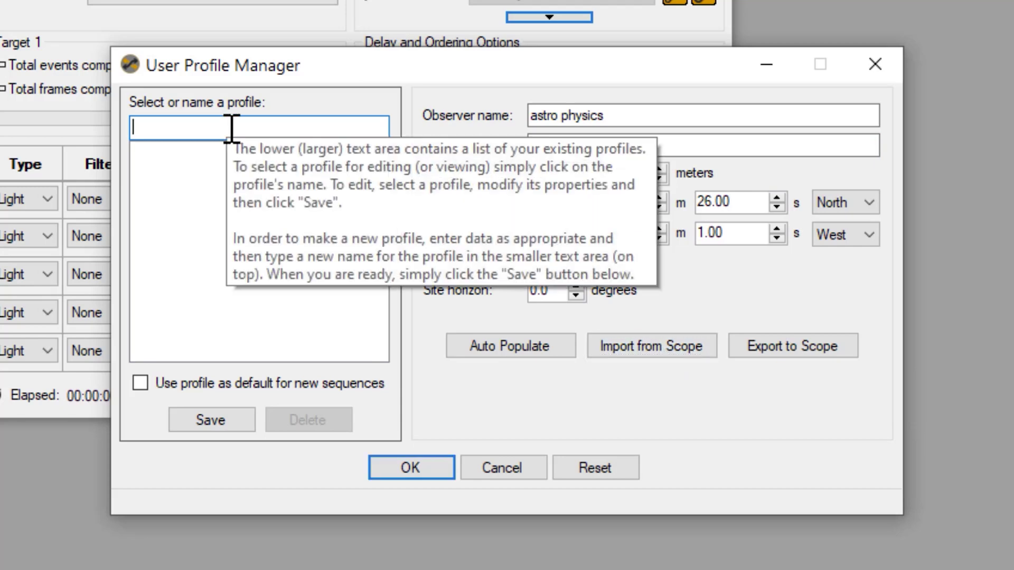
pyautogui.write('My AP equipment ')
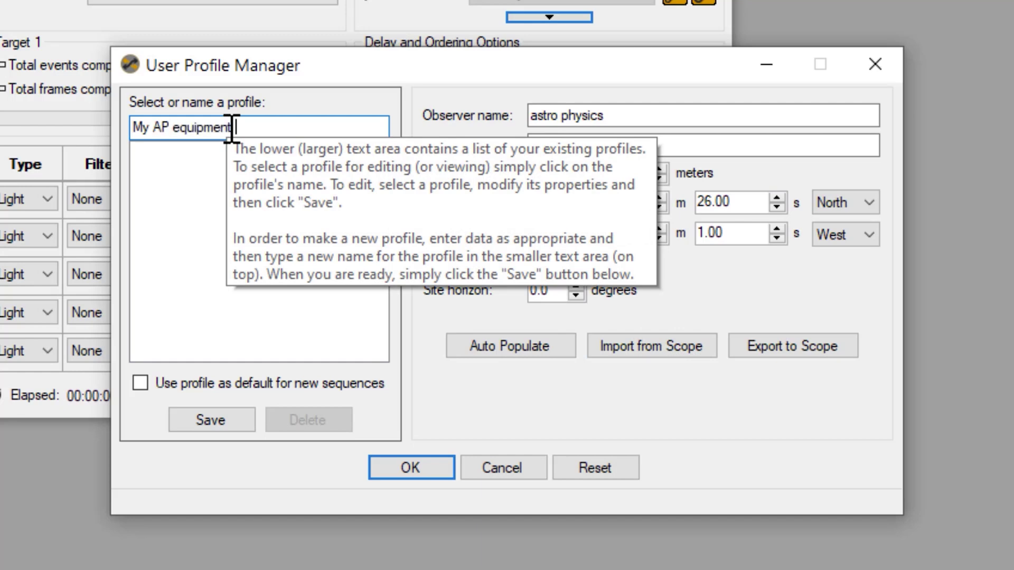
pyautogui.write('Profile')
pyautogui.click(185, 384)
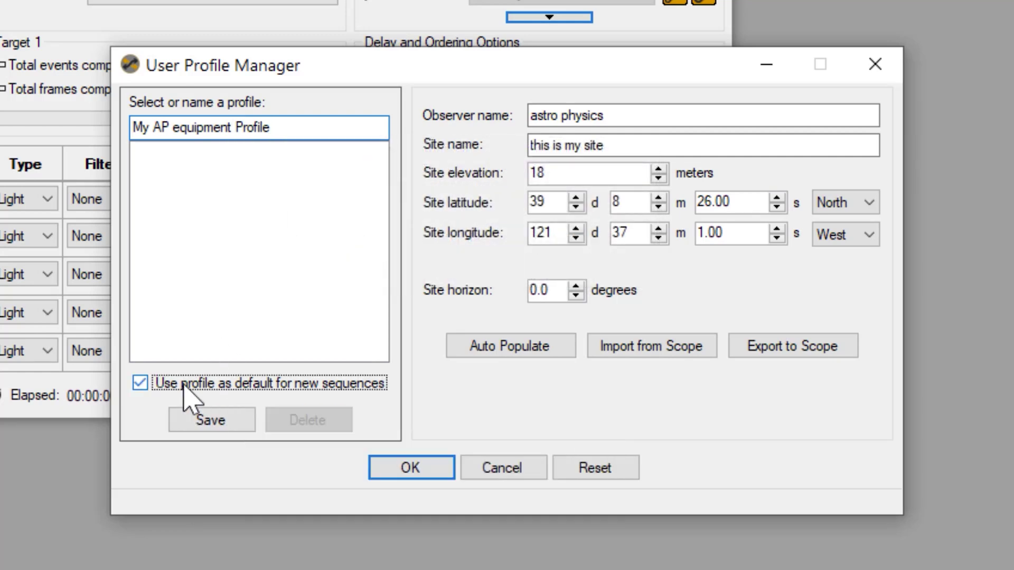
pyautogui.click(213, 424)
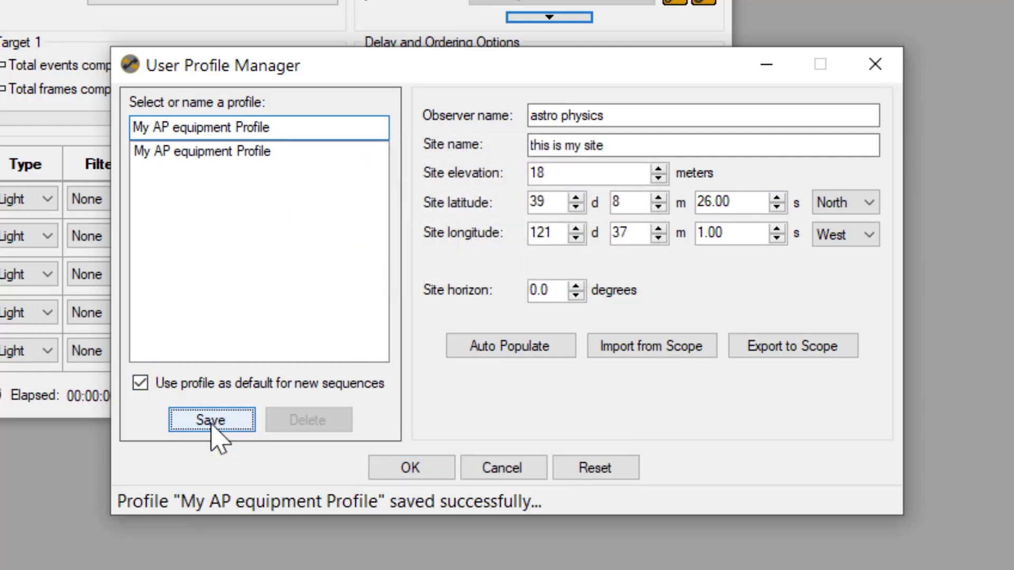
pyautogui.click(422, 471)
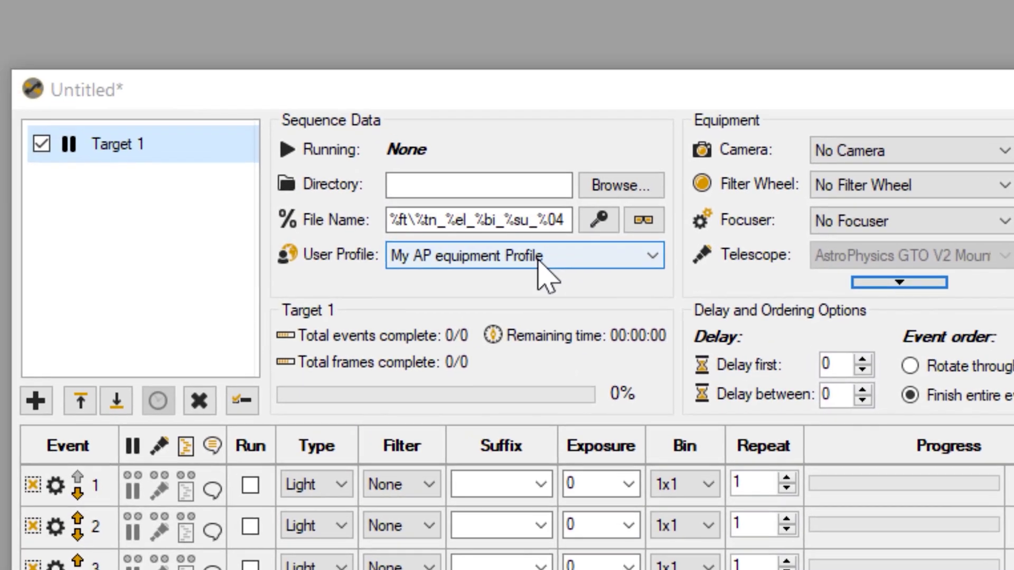
pyautogui.click(541, 258)
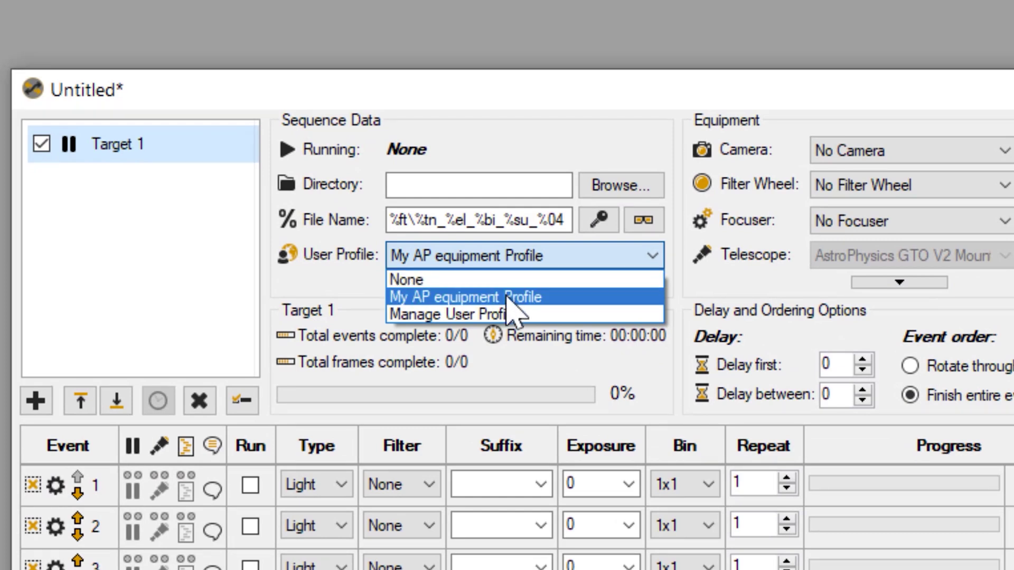
pyautogui.click(507, 297)
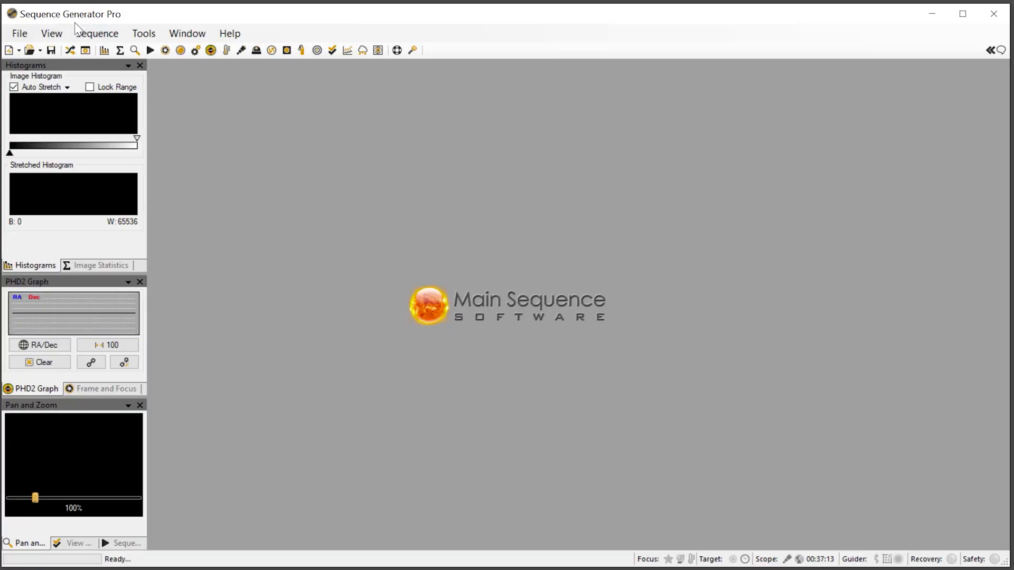
# In the control panel's telescope settings, enable parking when the sequence completes and choose Sync as the sync behavior.
pyautogui.click(51, 34)
pyautogui.click(71, 64)
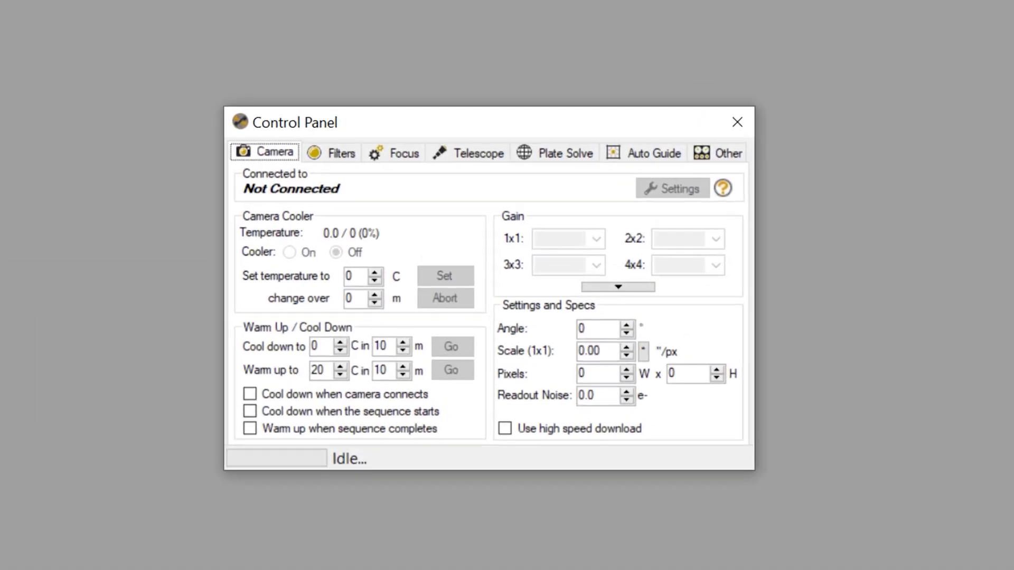
pyautogui.click(483, 153)
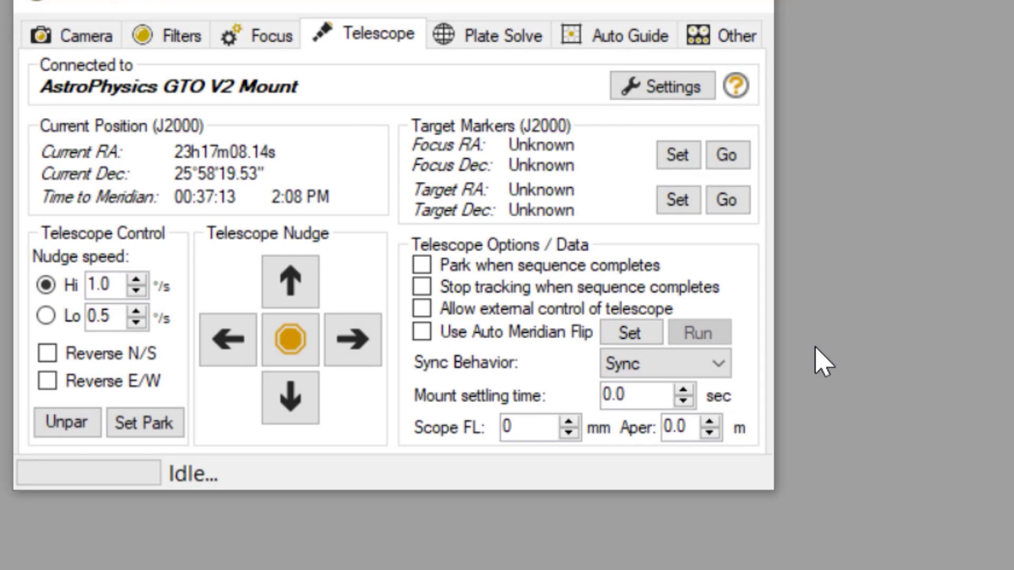
pyautogui.click(553, 269)
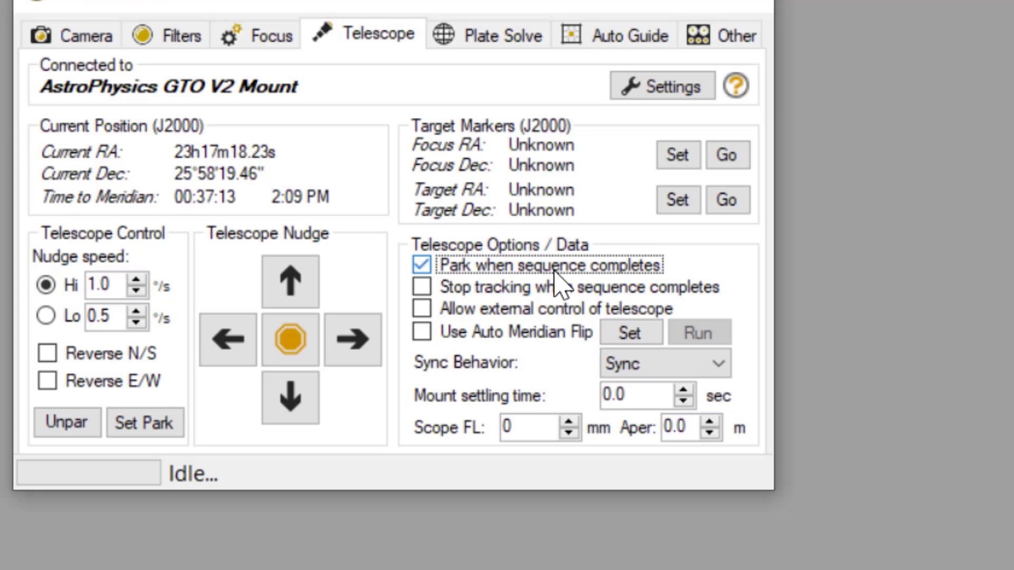
pyautogui.click(686, 365)
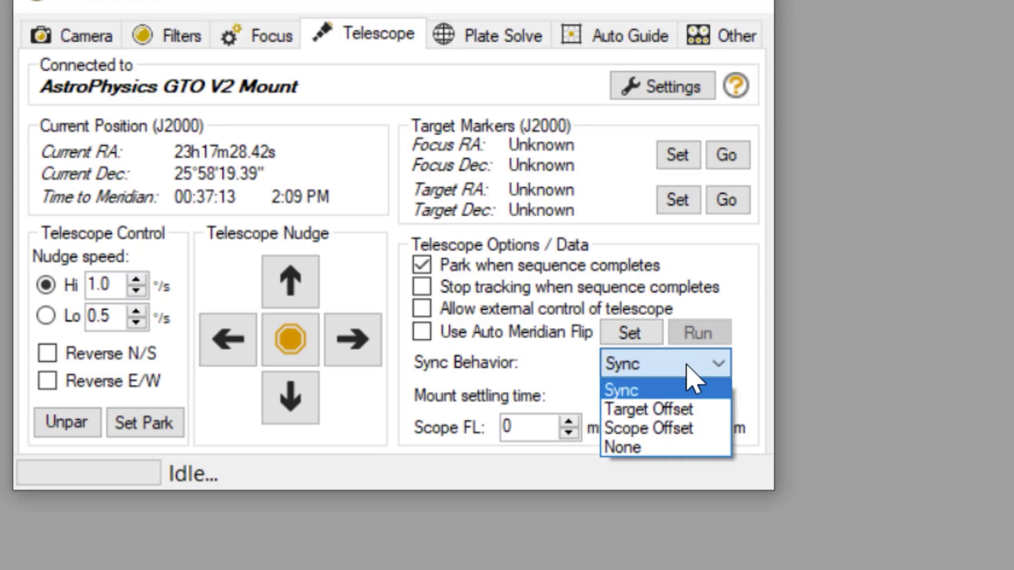
pyautogui.click(657, 395)
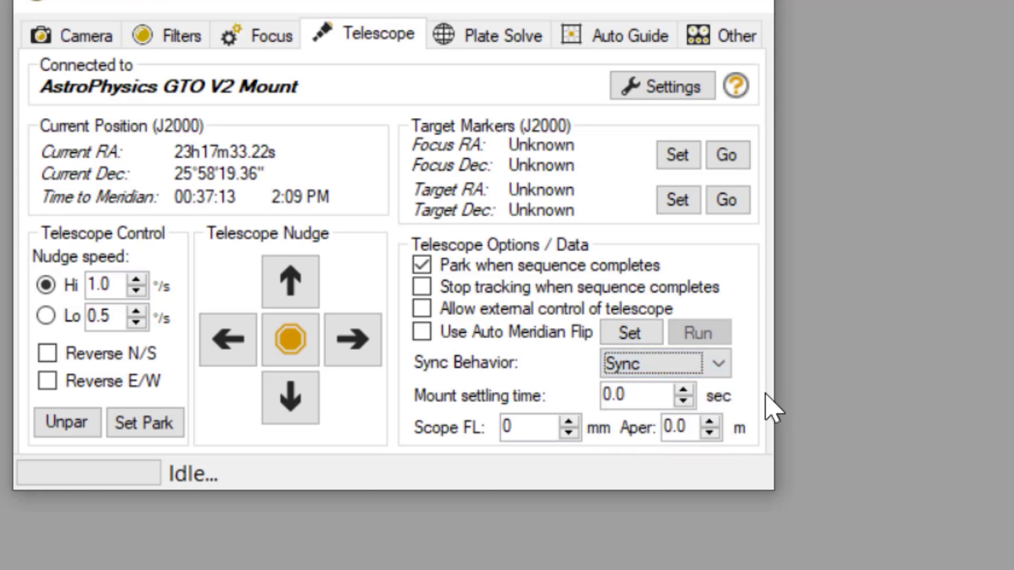
# Set the mount settling time to 2 seconds in the telescope options.
pyautogui.click(666, 399)
pyautogui.moveTo(666, 398); pyautogui.dragTo(543, 394)
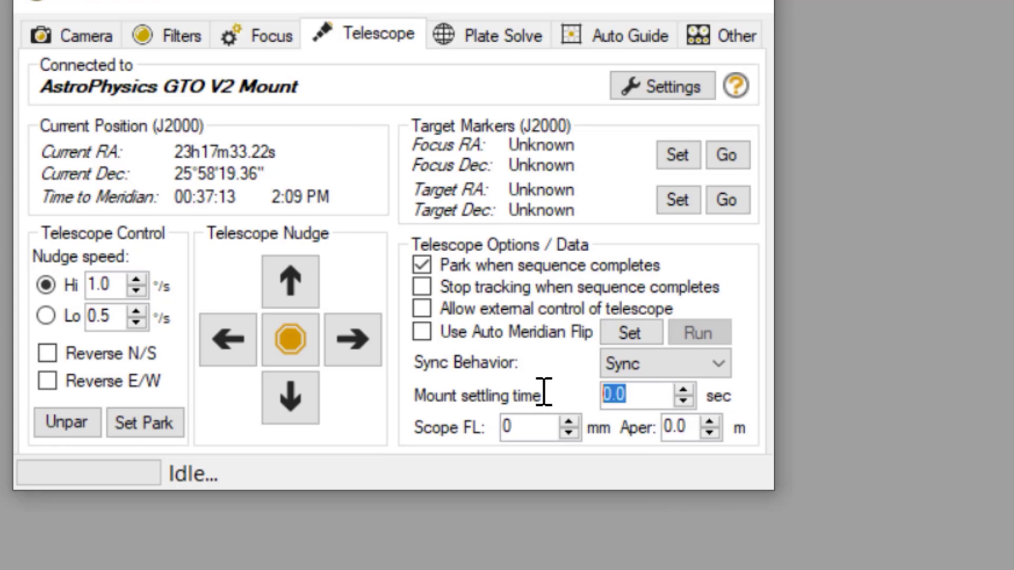
pyautogui.write('2')
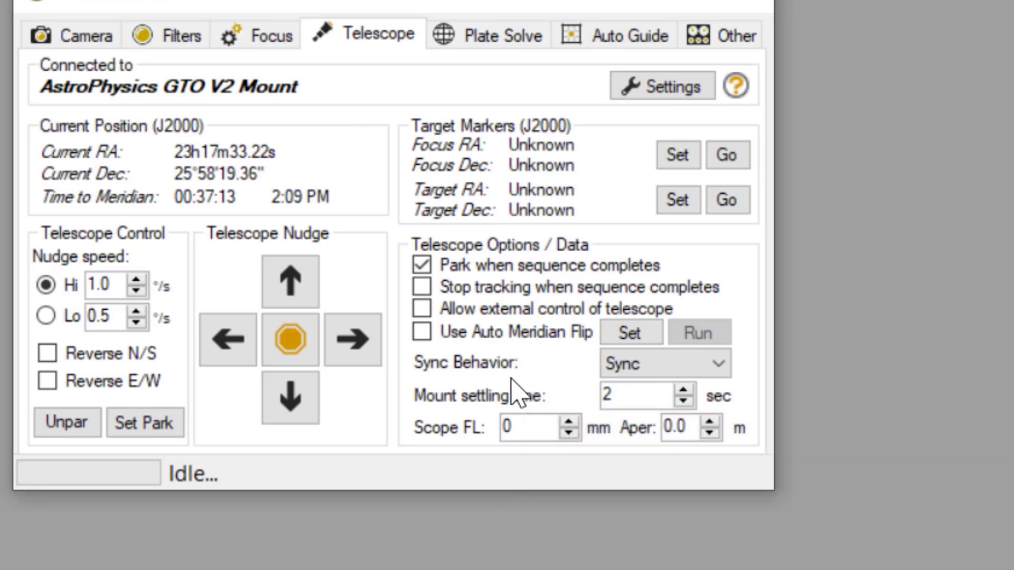
pyautogui.press('Return')
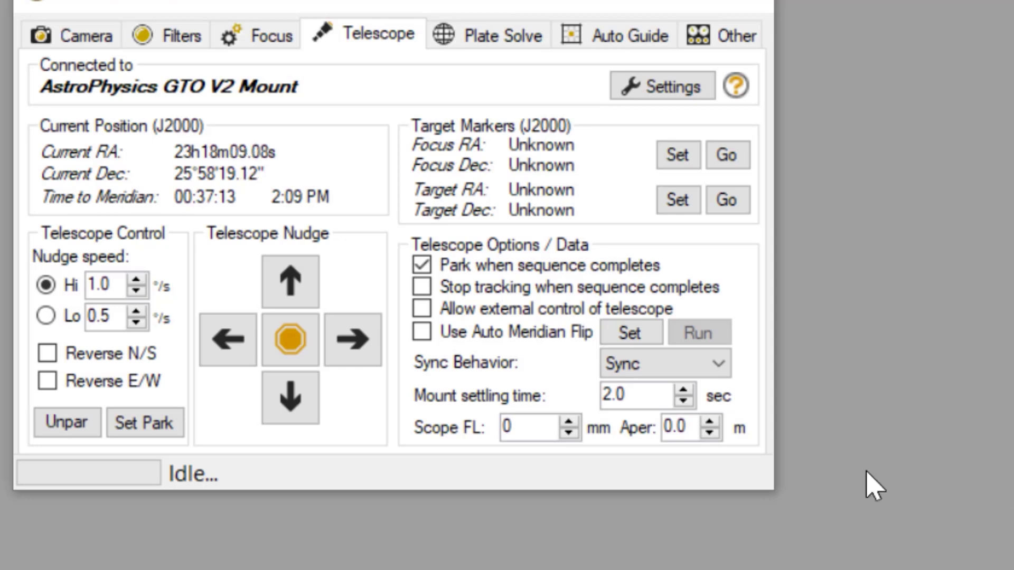
# Set the scope focal length to 840 mm and the aperture to 20.0.
pyautogui.doubleClick(517, 425)
pyautogui.write('840')
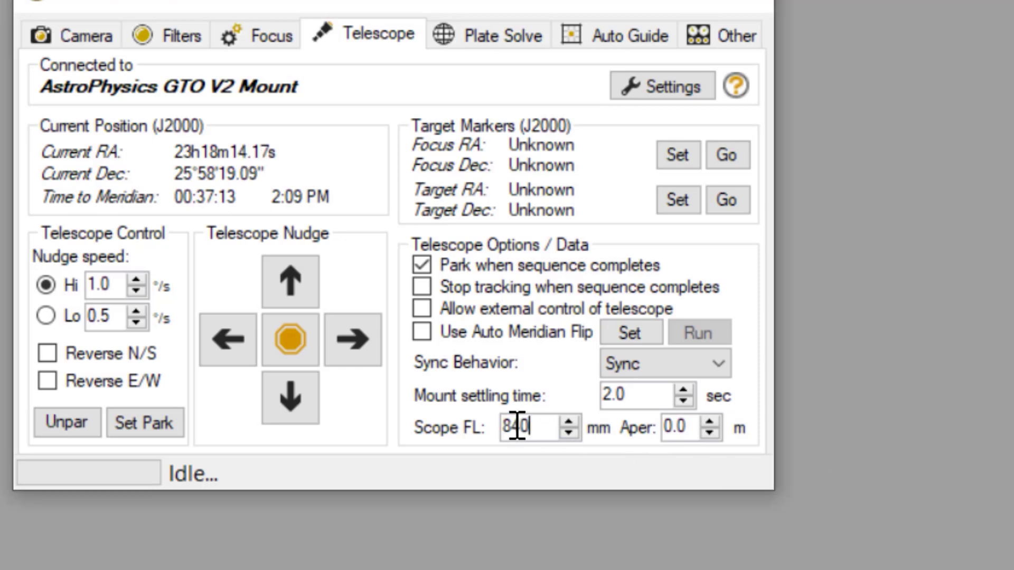
pyautogui.press('Tab')
pyautogui.press('Tab')
pyautogui.write('120')
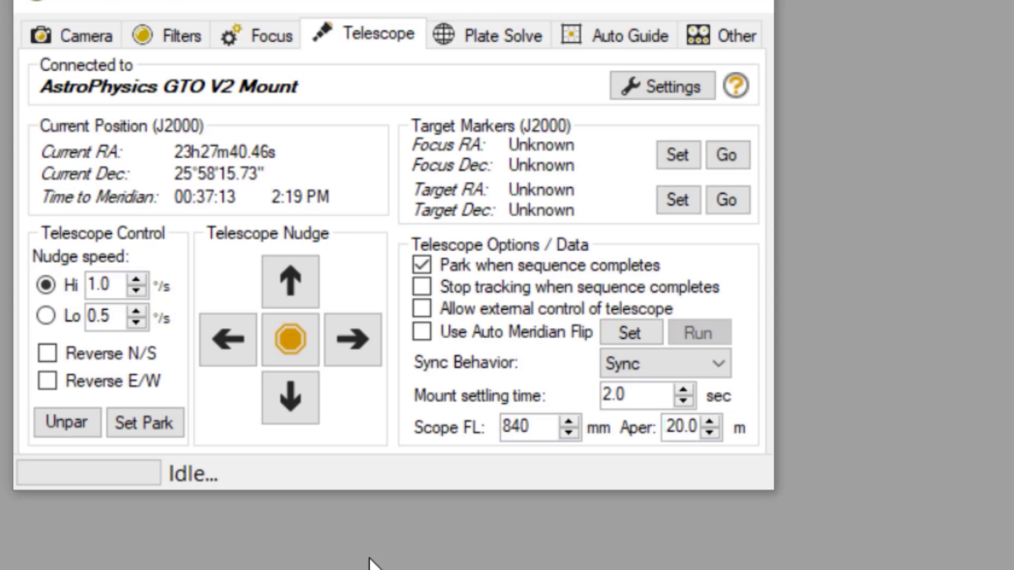
# In the camera specs, set the 1x1 scale to 1.09 "/px and the pixel dimensions to 6192 W x 4174 H.
pyautogui.click(87, 34)
pyautogui.doubleClick(534, 318)
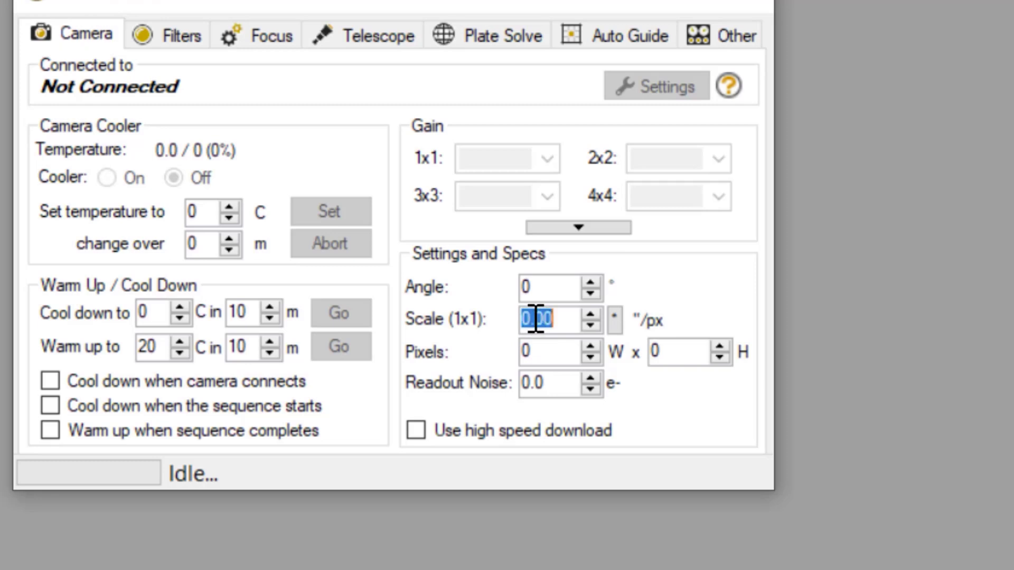
pyautogui.write('1.09')
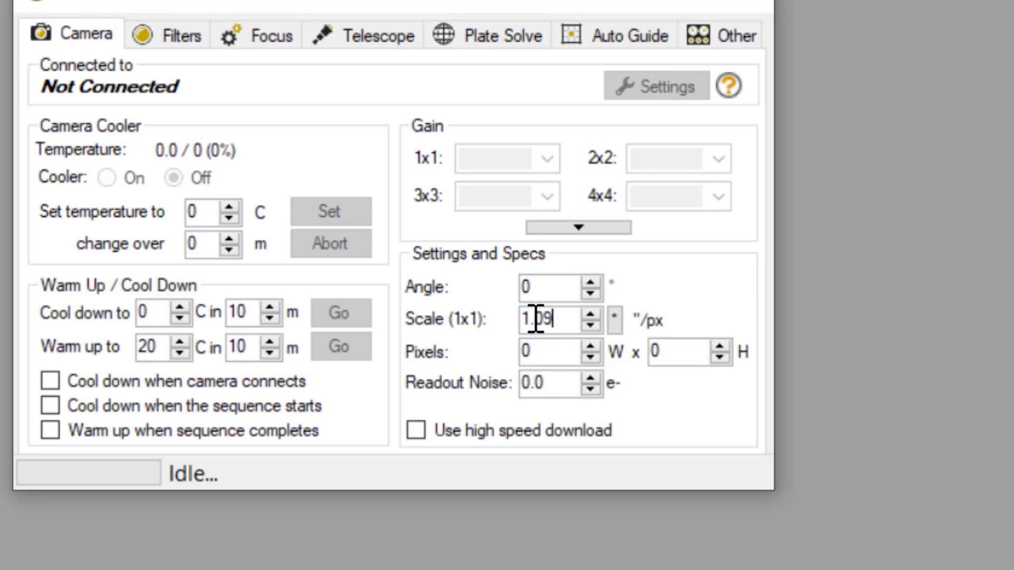
pyautogui.click(557, 349)
pyautogui.doubleClick(556, 349)
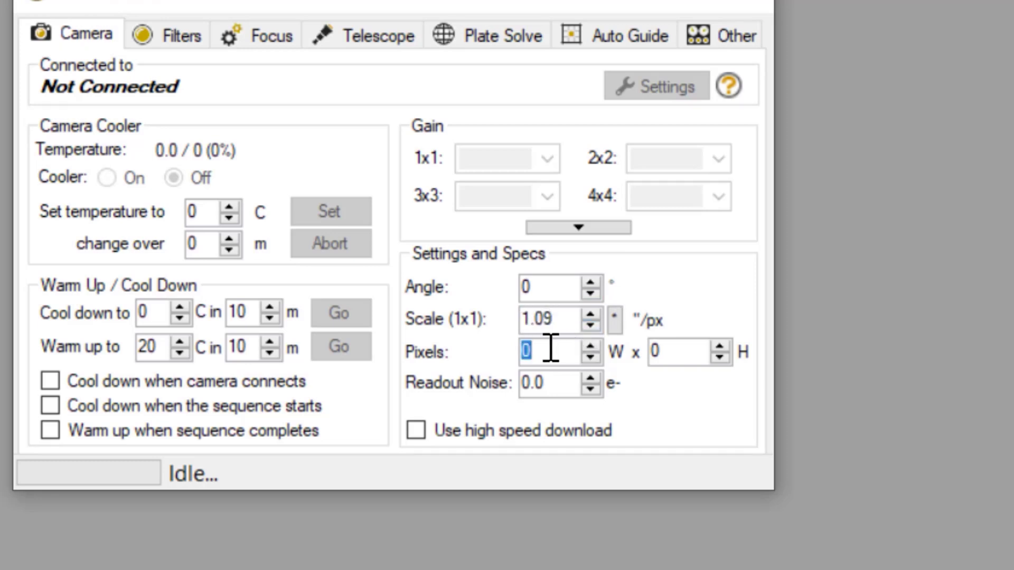
pyautogui.write('6192')
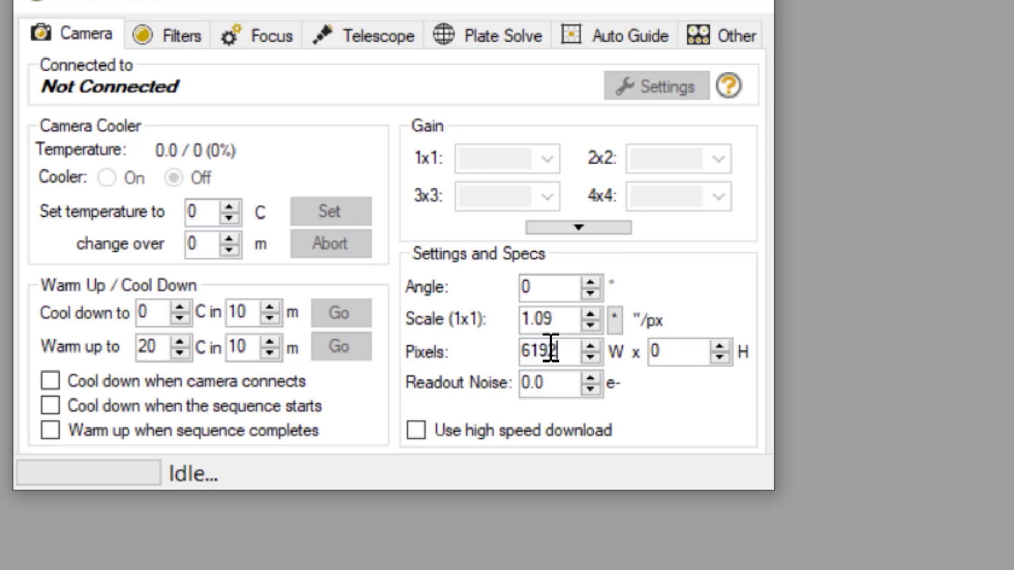
pyautogui.press('Tab')
pyautogui.write('4174')
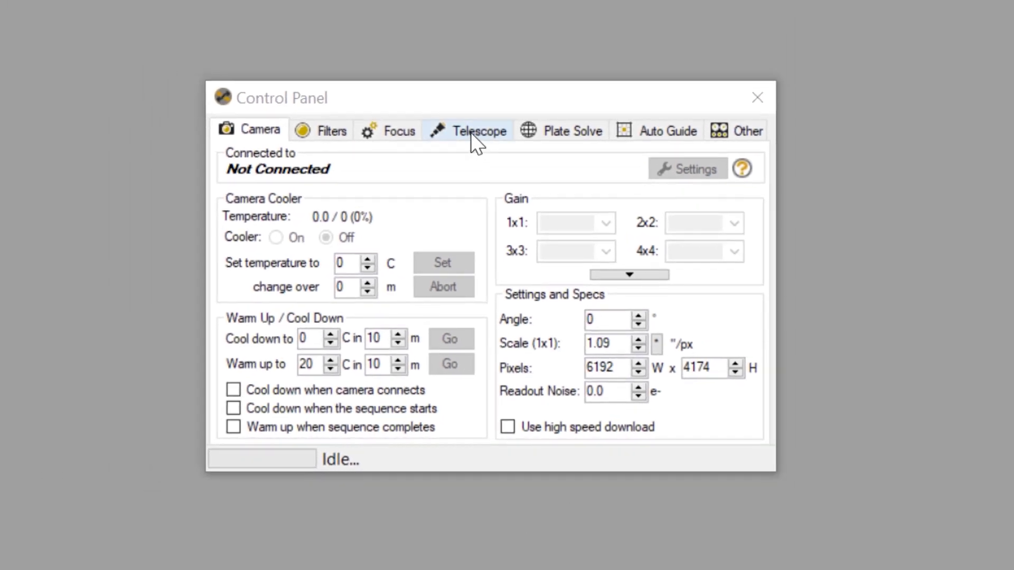
# Enable Auto Meridian Flip for the telescope, with Wait For Meridian and Auto Center After Meridian Flip turned on.
pyautogui.click(471, 133)
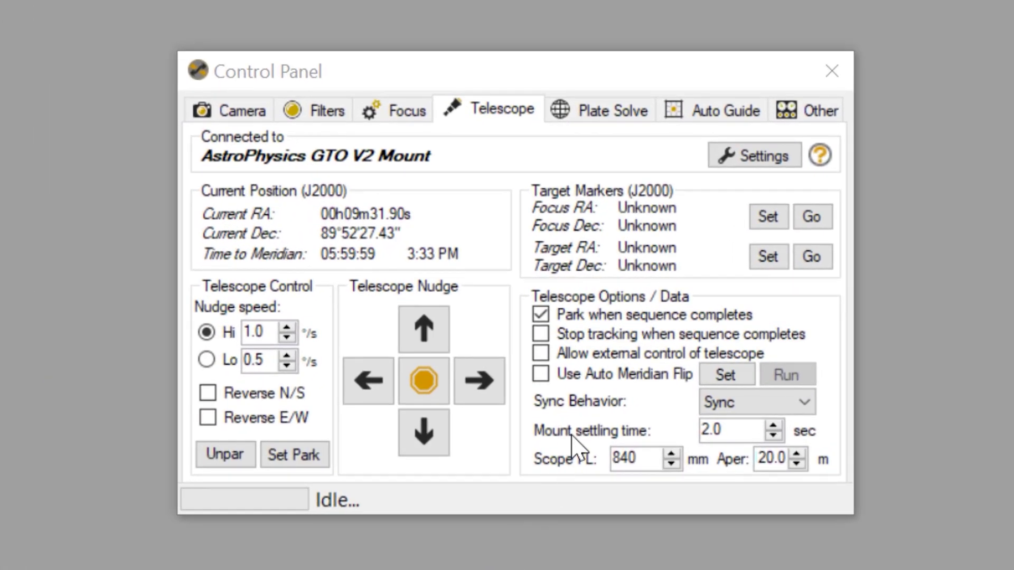
pyautogui.click(587, 373)
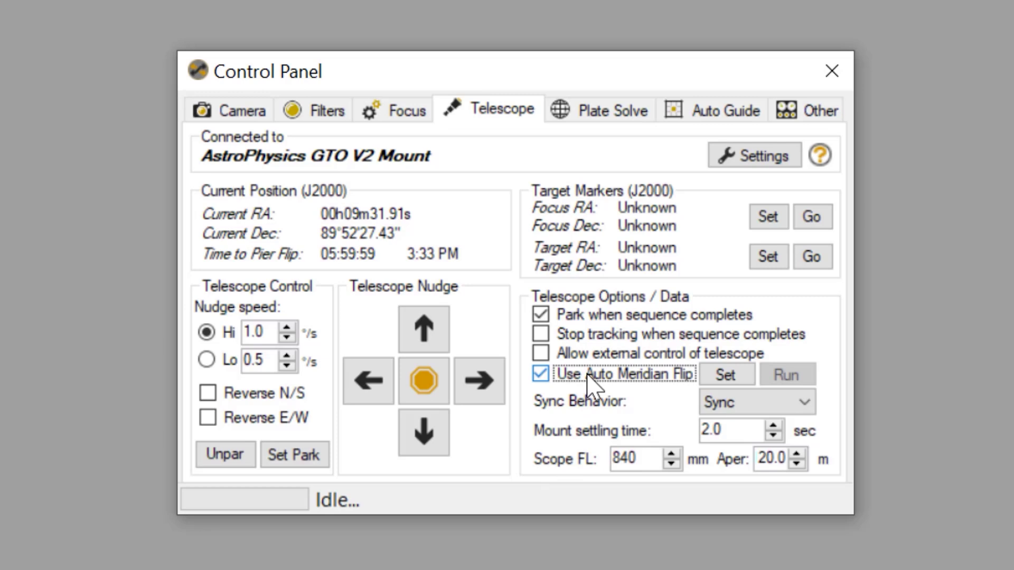
pyautogui.click(729, 376)
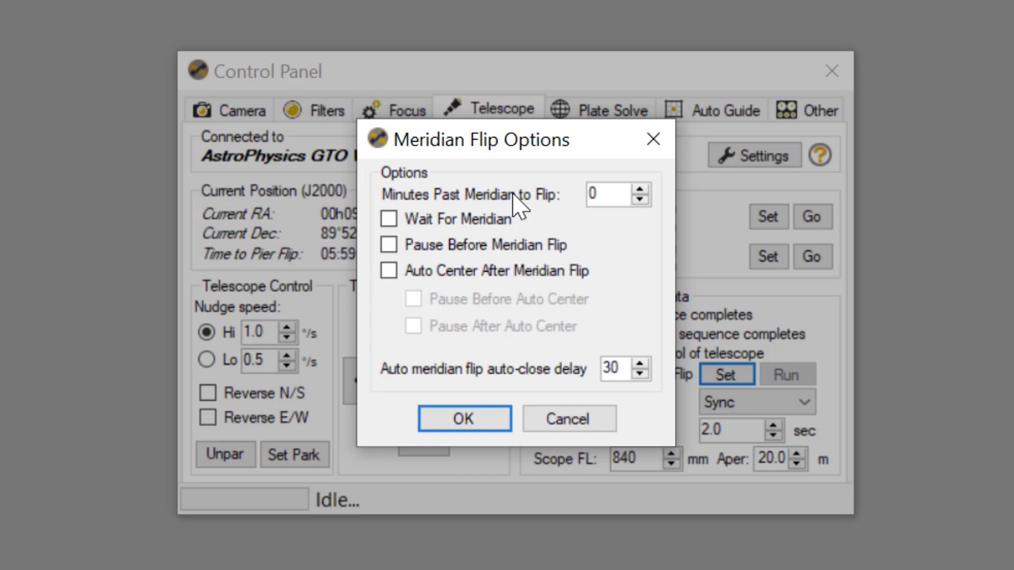
pyautogui.click(456, 226)
pyautogui.click(494, 284)
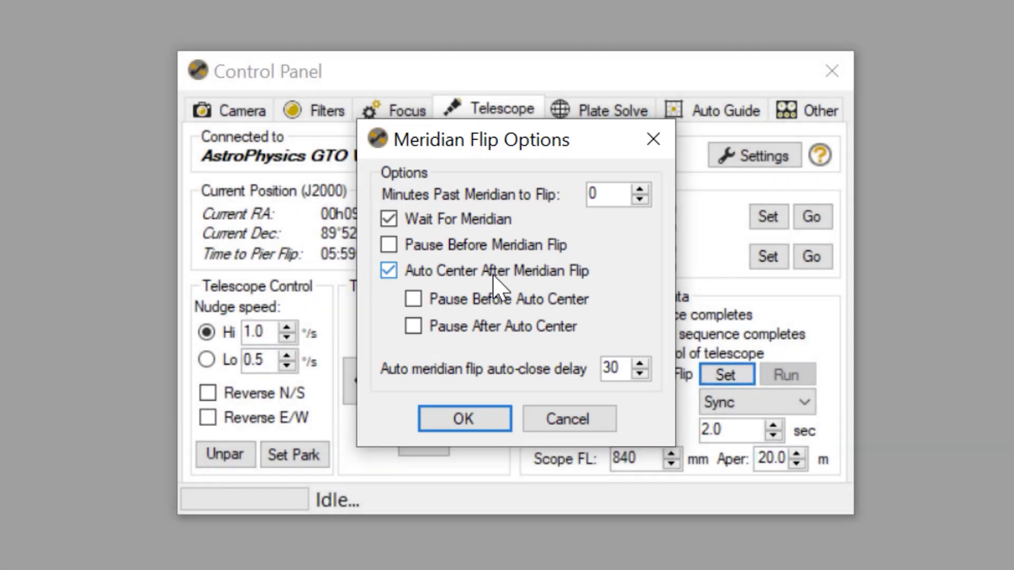
pyautogui.click(473, 417)
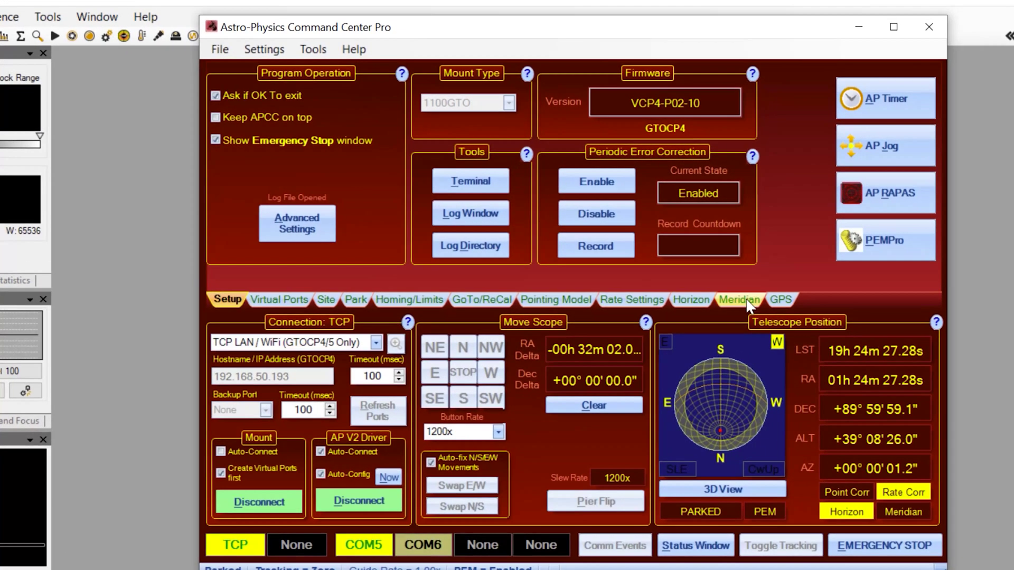
# In Astro-Physics Command Center Pro, enable meridian tracking limits and turn on Limit to Meridian.
pyautogui.click(757, 280)
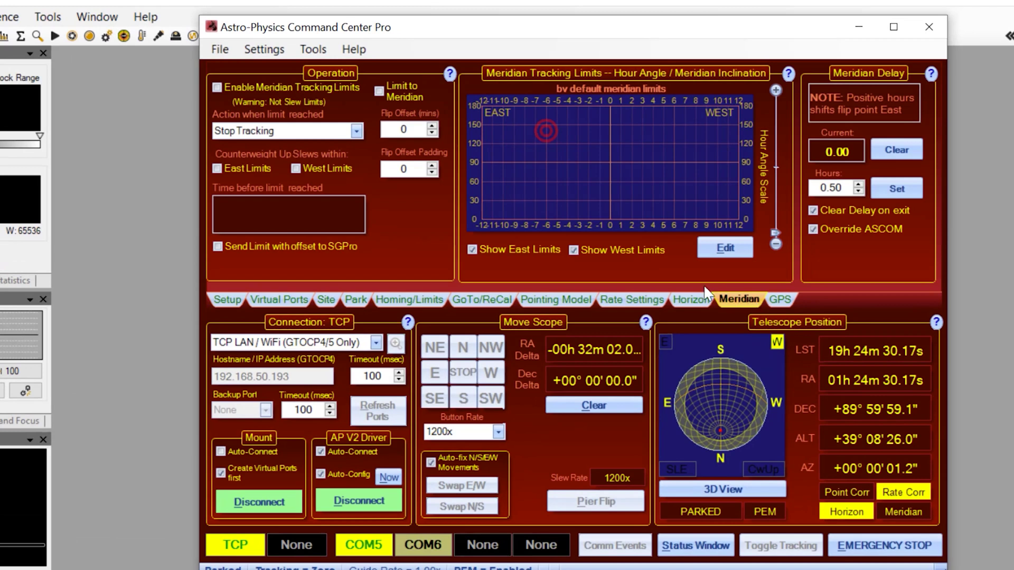
pyautogui.click(218, 87)
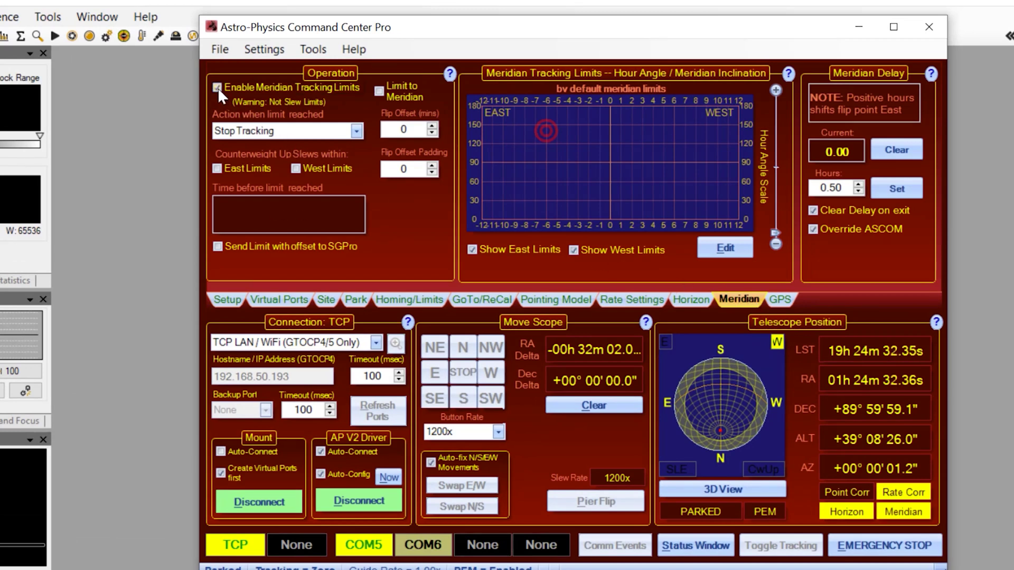
pyautogui.click(380, 90)
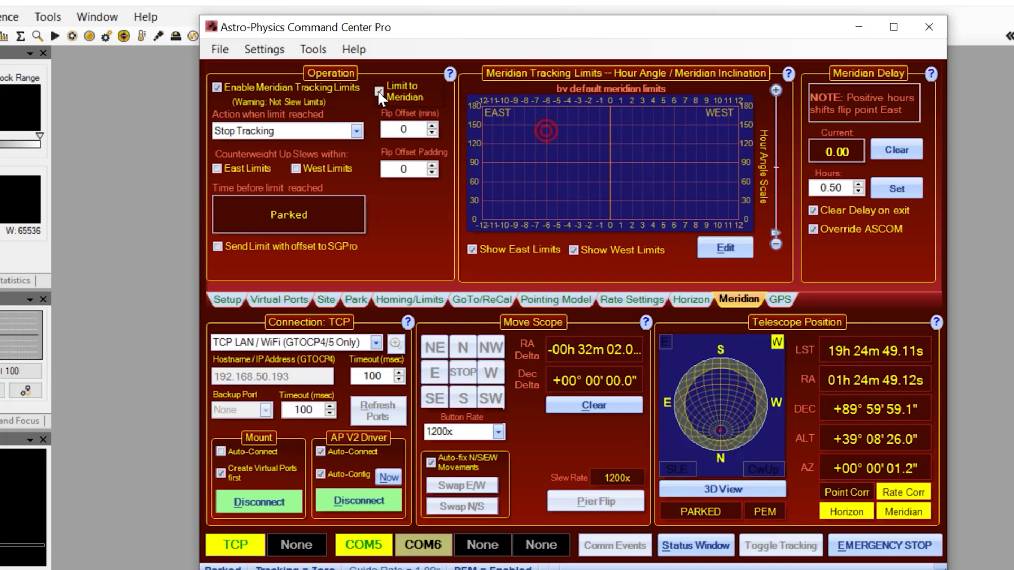
# Set the Flip Offset Padding to 3 and enable sending the limit with offset to SGPro.
pyautogui.doubleClick(416, 170)
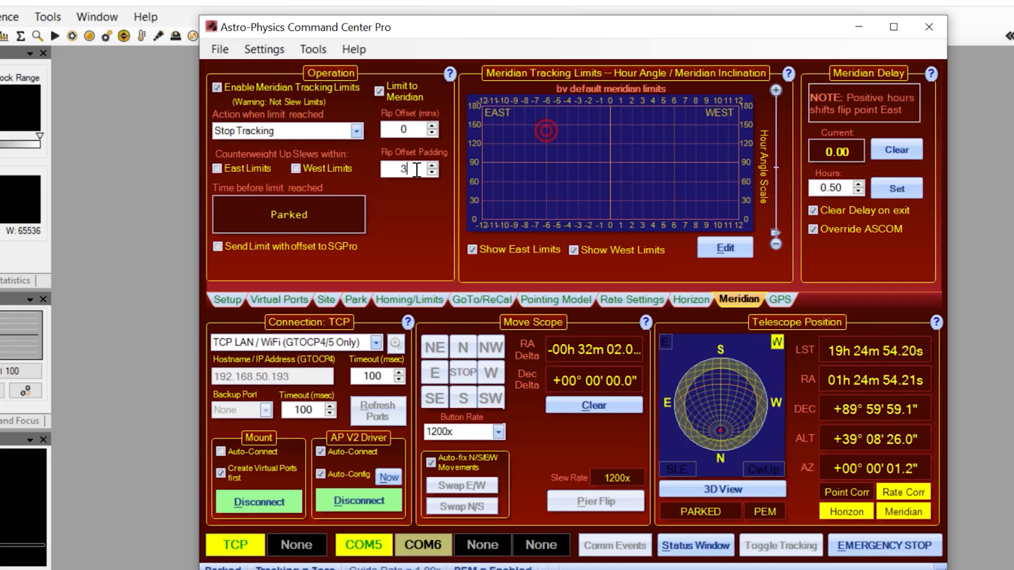
pyautogui.write('3')
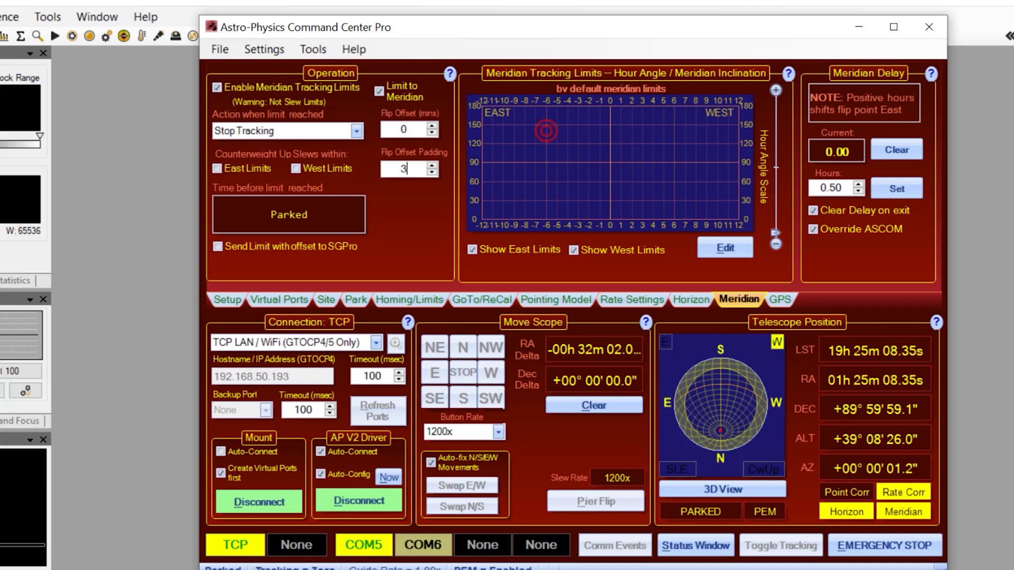
pyautogui.press('Tab')
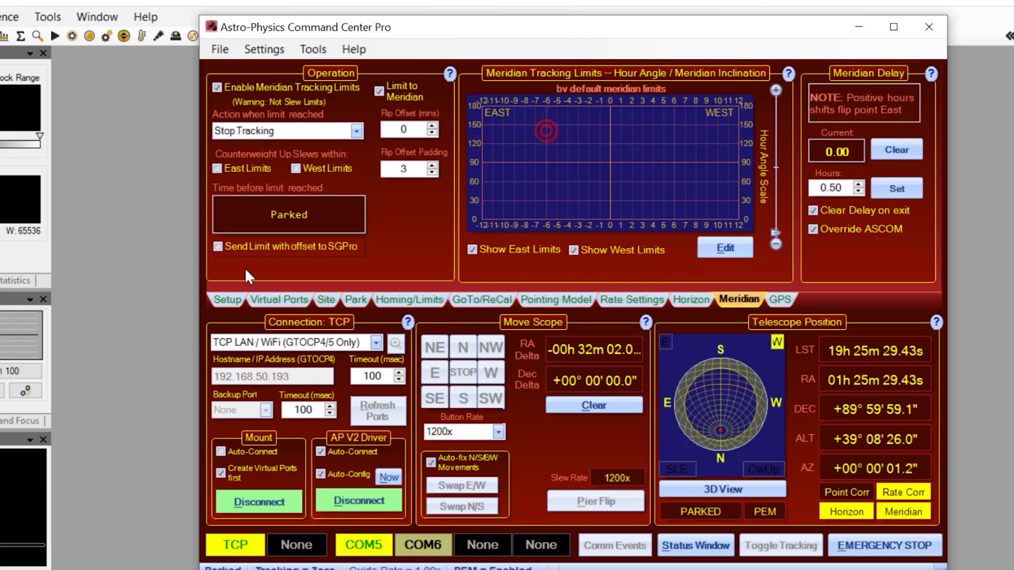
pyautogui.click(217, 246)
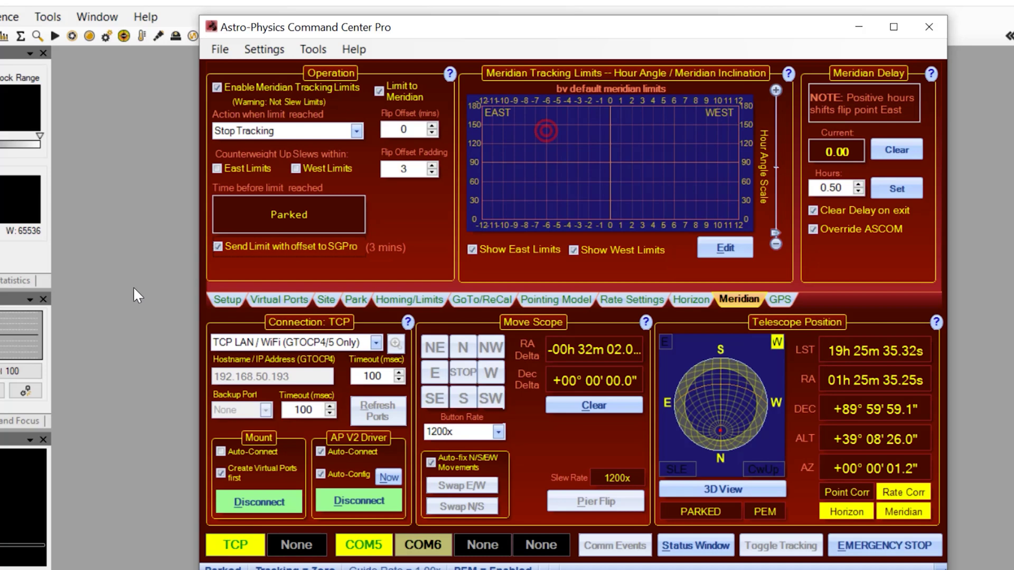
# Switch to Sequence Generator Pro, check the minutes past meridian in the Meridian Flip Options, and close them without changes.
pyautogui.hotkey('alt', 'Tab')
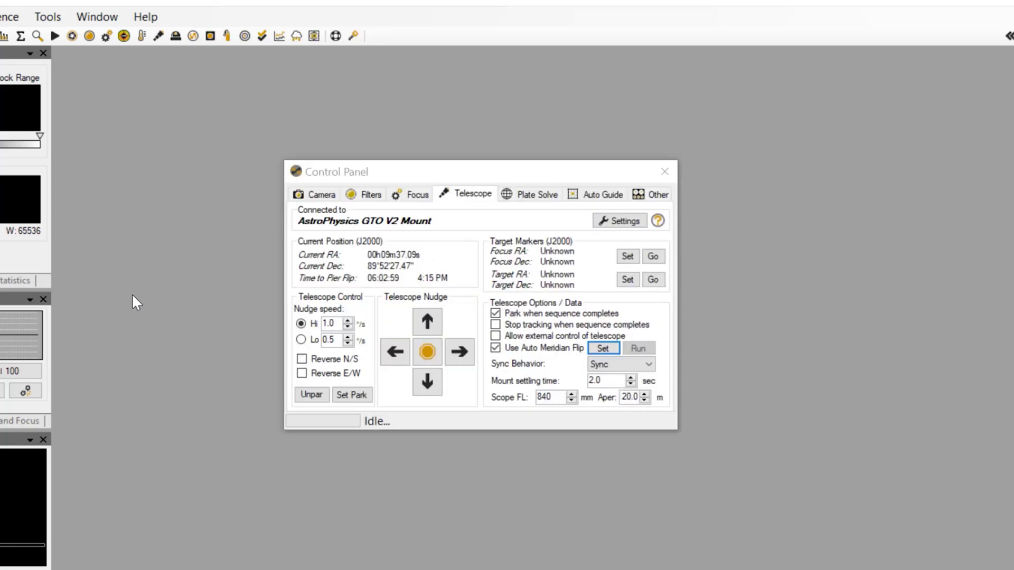
pyautogui.click(603, 349)
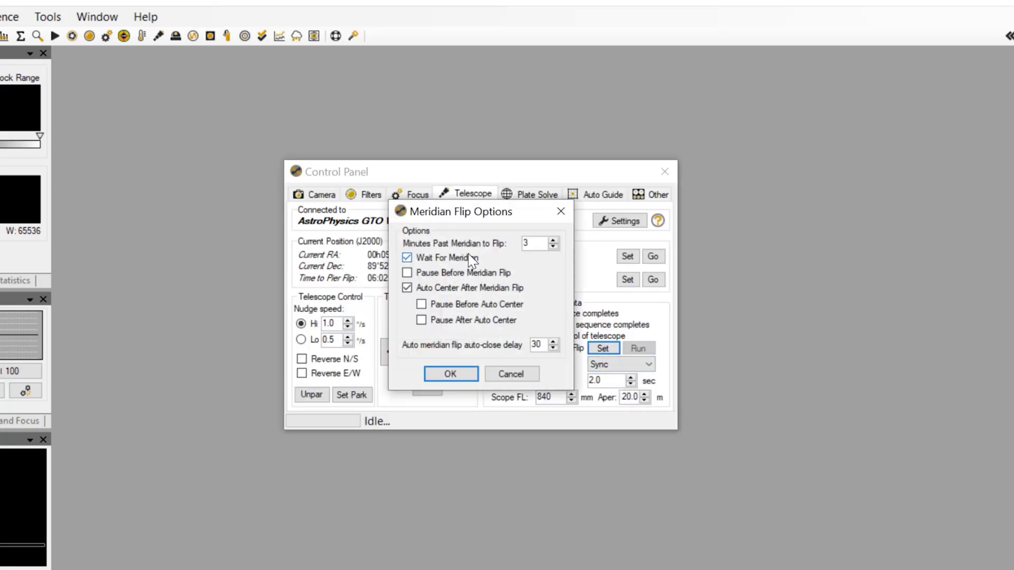
pyautogui.moveTo(471, 258)
pyautogui.click(511, 375)
# Set the Flip Offset Padding to 6 in Astro-Physics Command Center Pro, and reopen Sequence Generator Pro's Meridian Flip Options to check the offset.
pyautogui.hotkey('alt', 'Tab')
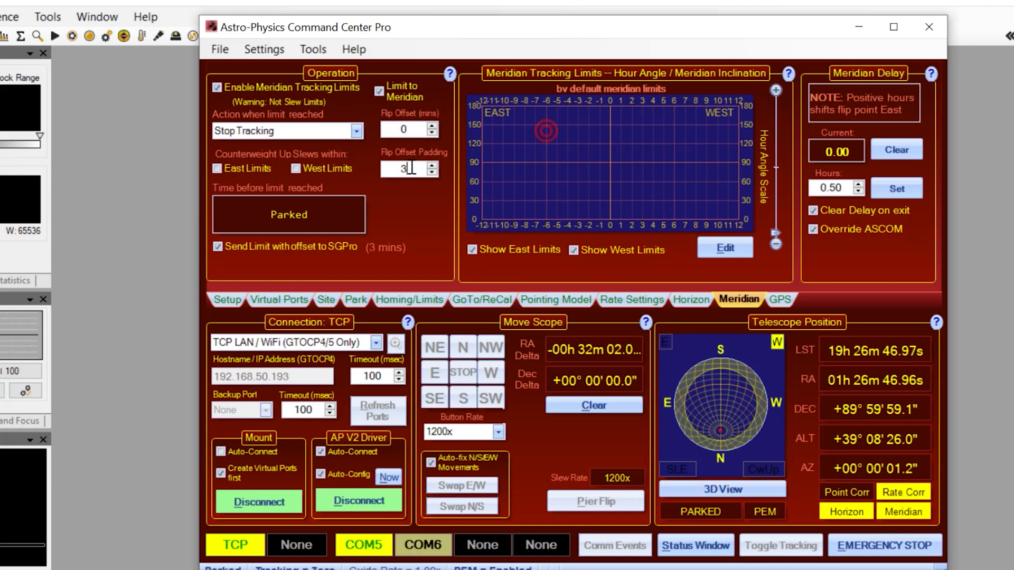
pyautogui.doubleClick(387, 167)
pyautogui.write('6')
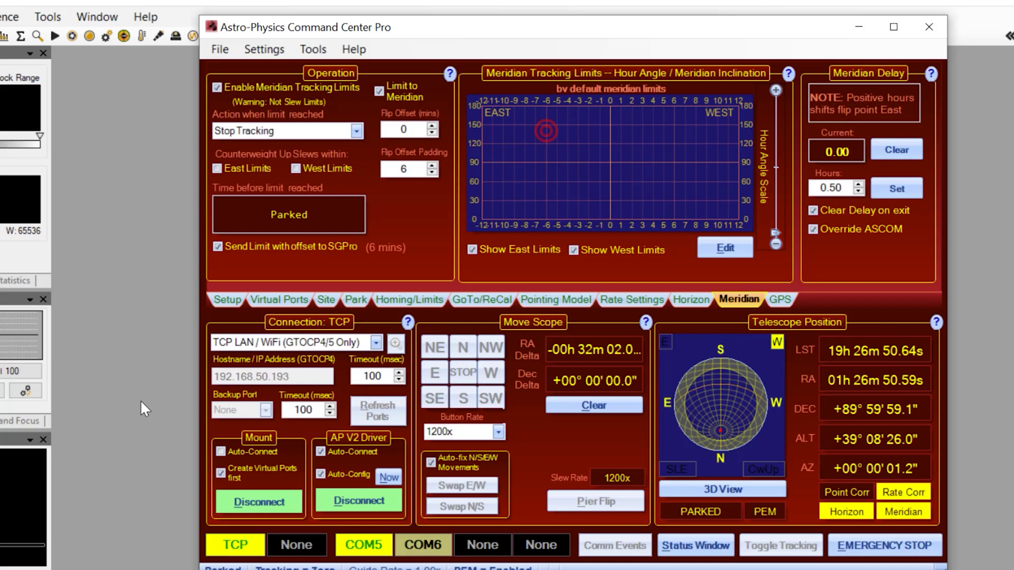
pyautogui.hotkey('alt', 'Tab')
pyautogui.click(606, 348)
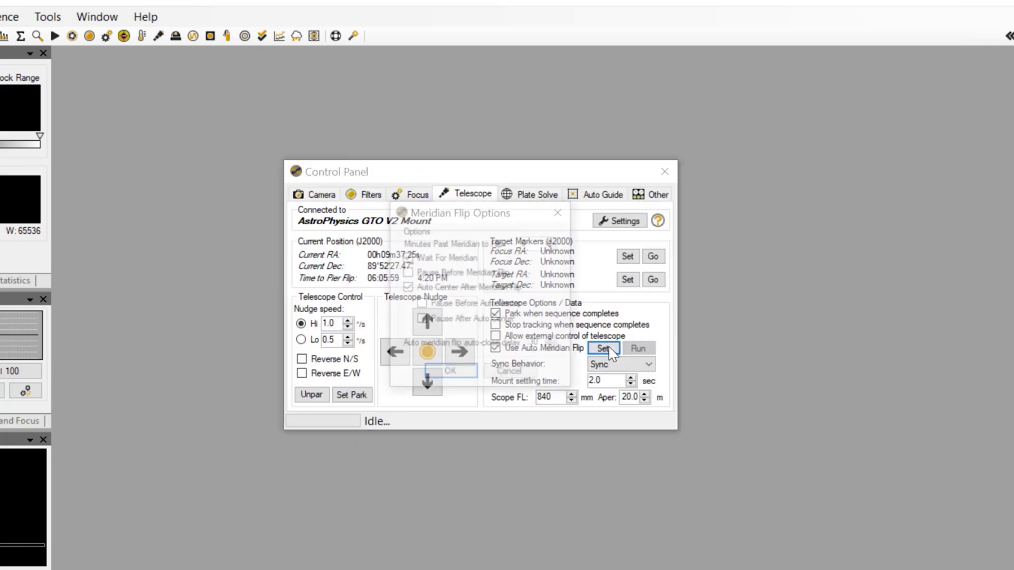
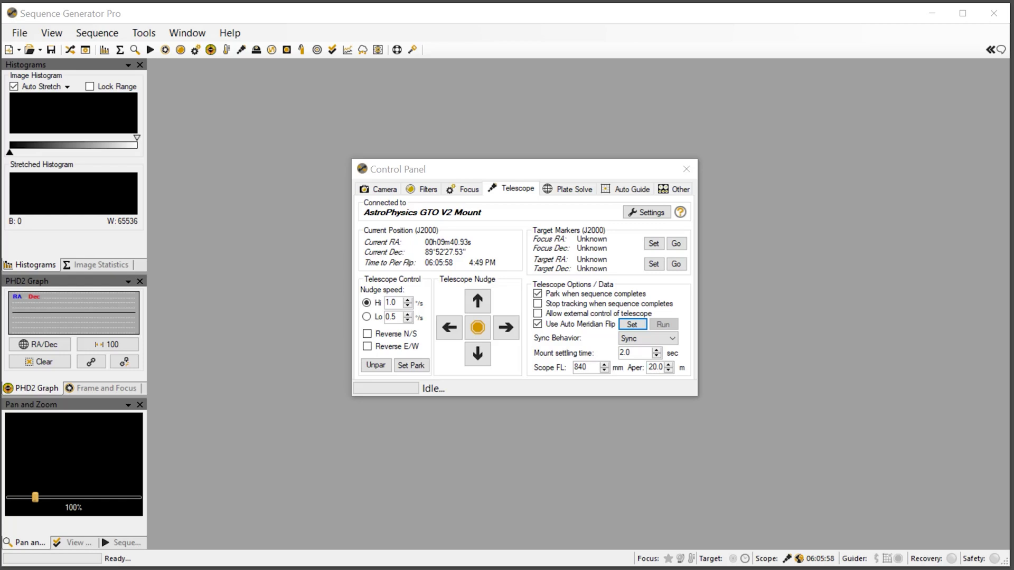
# Show the Telescope docking module in Sequence Generator Pro.
pyautogui.click(44, 39)
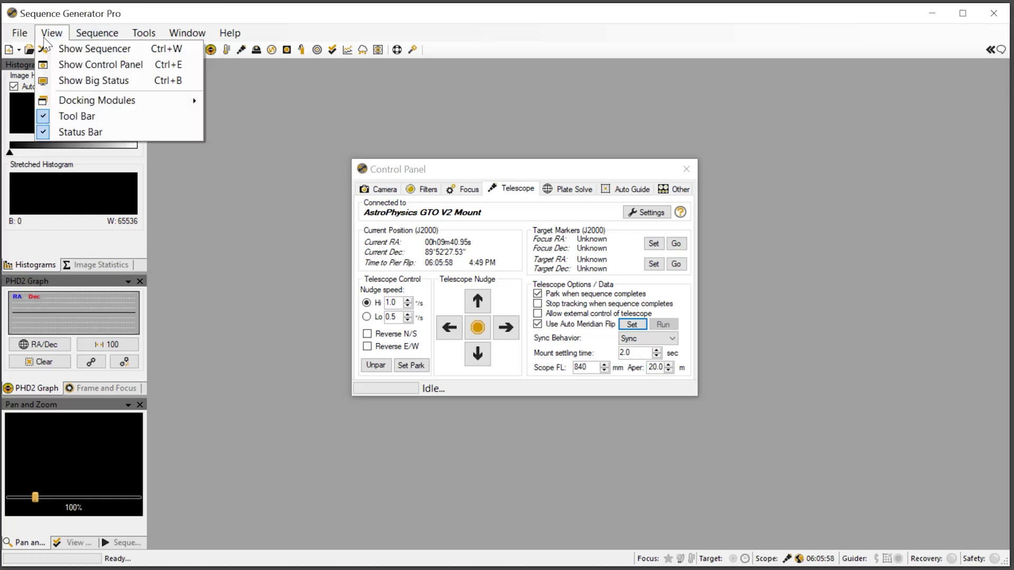
pyautogui.moveTo(126, 101)
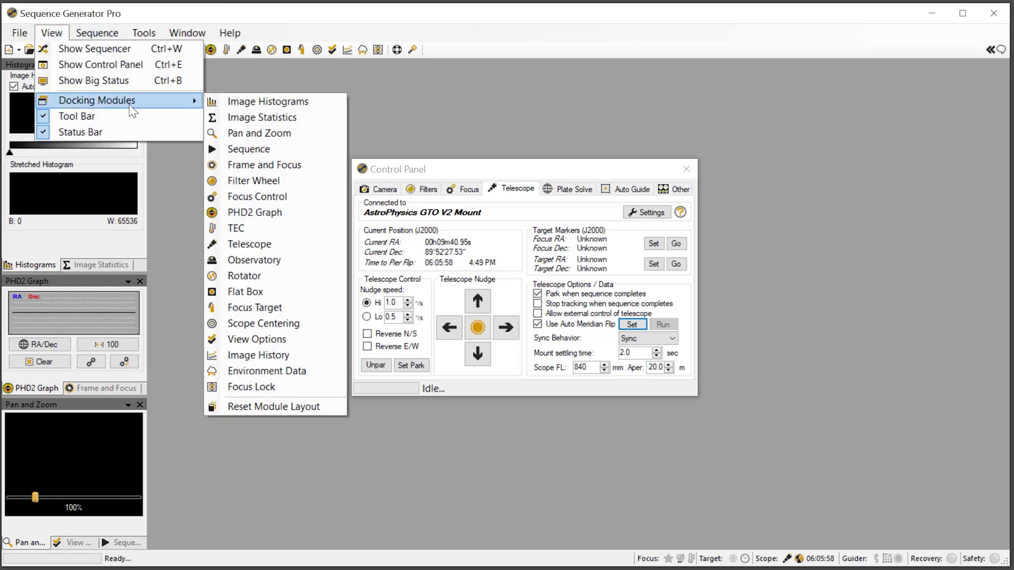
pyautogui.click(269, 246)
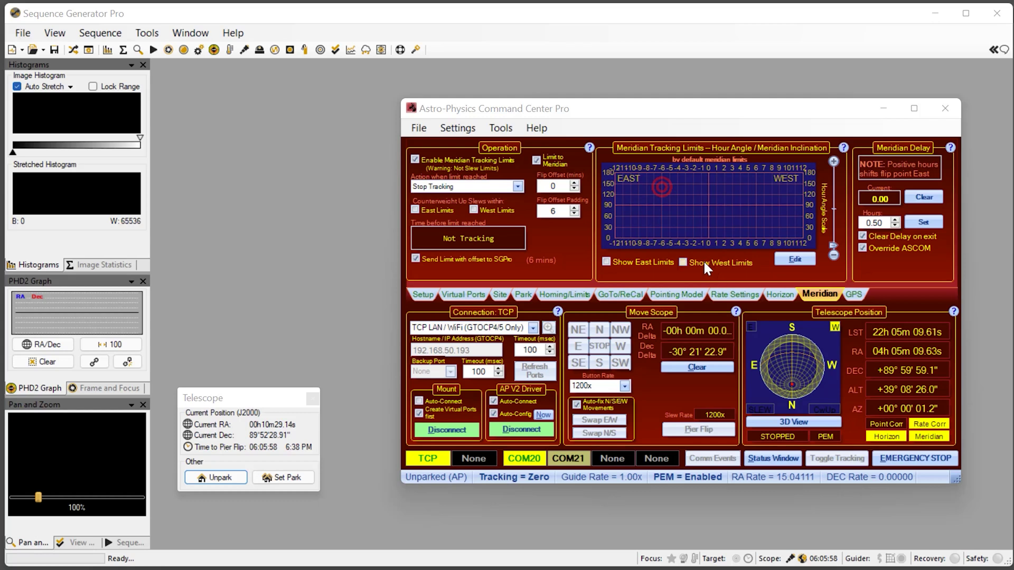
# In Astro-Physics Command Center Pro, show the west limits, then turn off Limit to Meridian and set the Flip Offset Padding to 0.
pyautogui.click(704, 262)
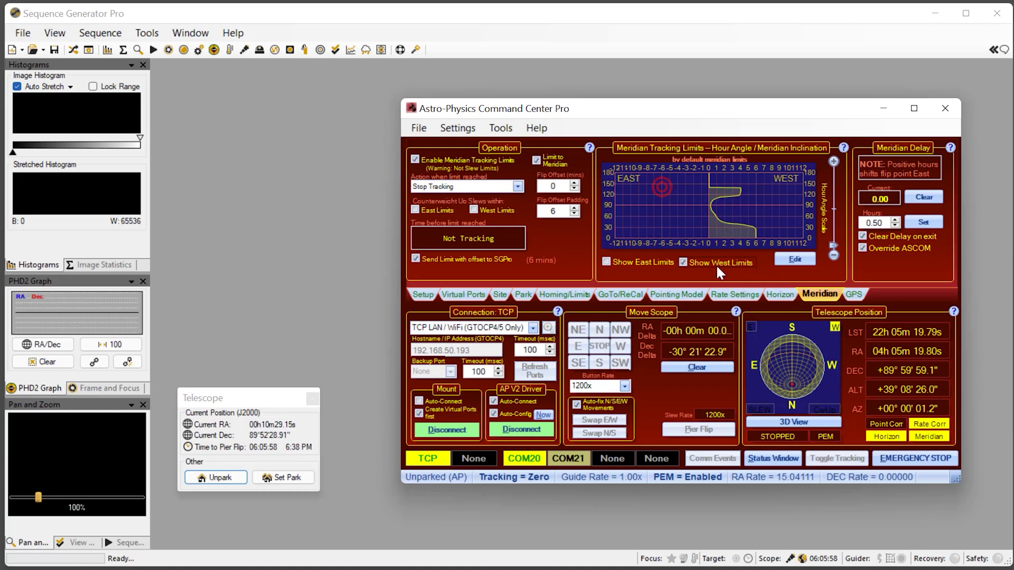
pyautogui.click(556, 163)
pyautogui.doubleClick(564, 212)
pyautogui.write('0')
# Enable counterweight-up slews within the East and West Limits, dismiss the warning, and open the 3D scope view.
pyautogui.click(448, 207)
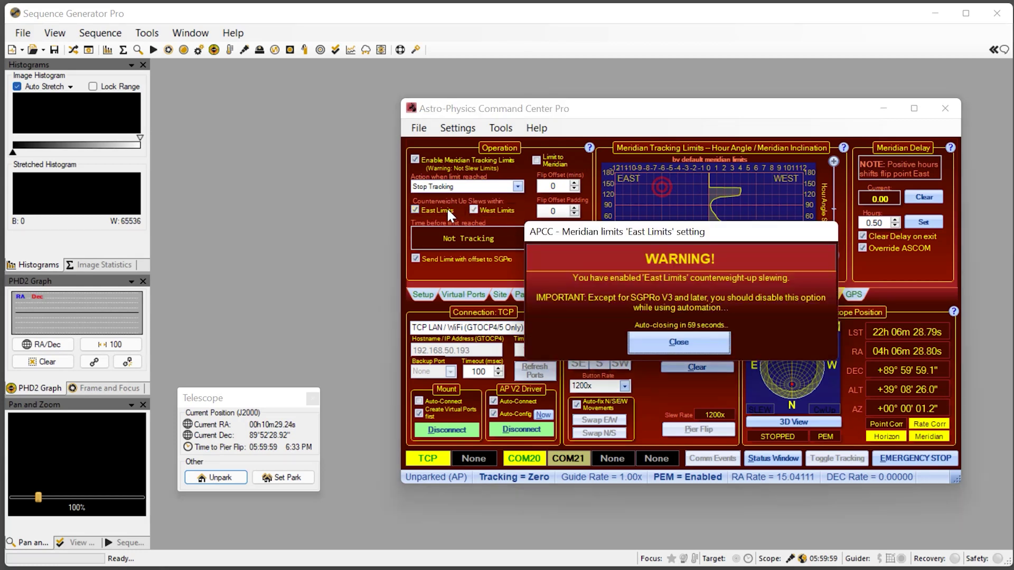
pyautogui.click(673, 339)
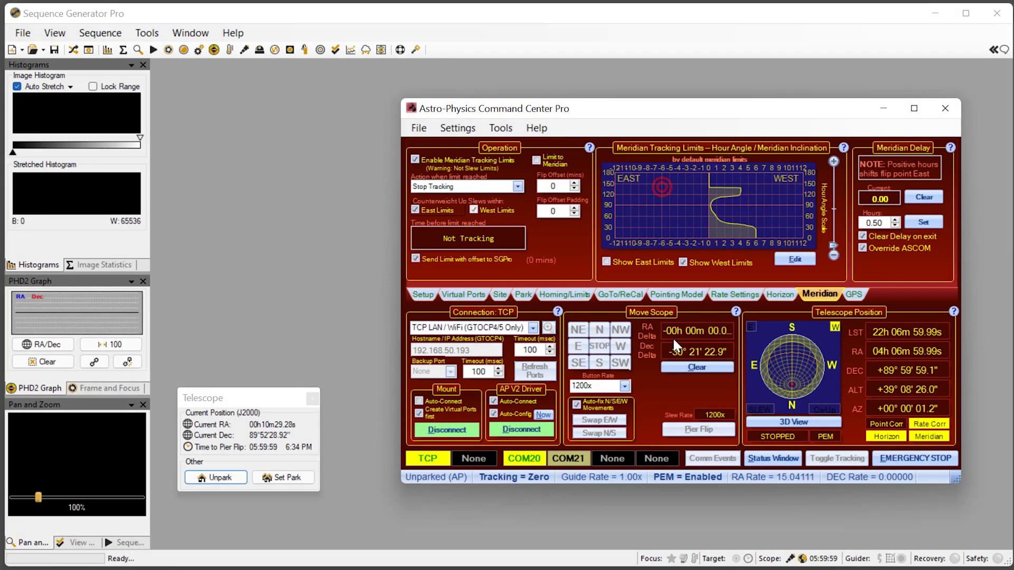
pyautogui.click(812, 426)
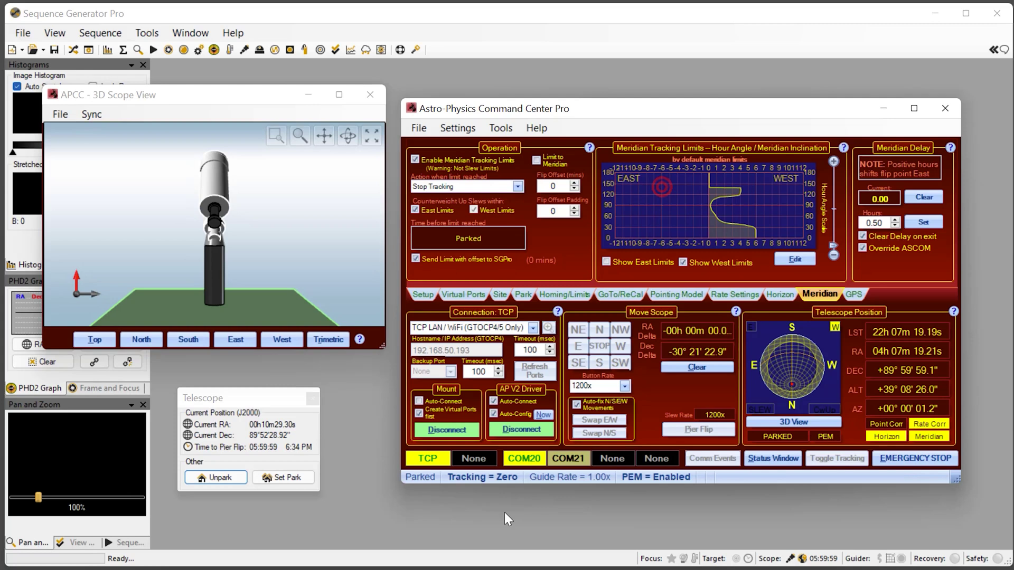
# Unpark the mount and slew it southwest at 1200x, and check Sequence Generator Pro's Meridian Flip Options for the new position.
pyautogui.click(417, 473)
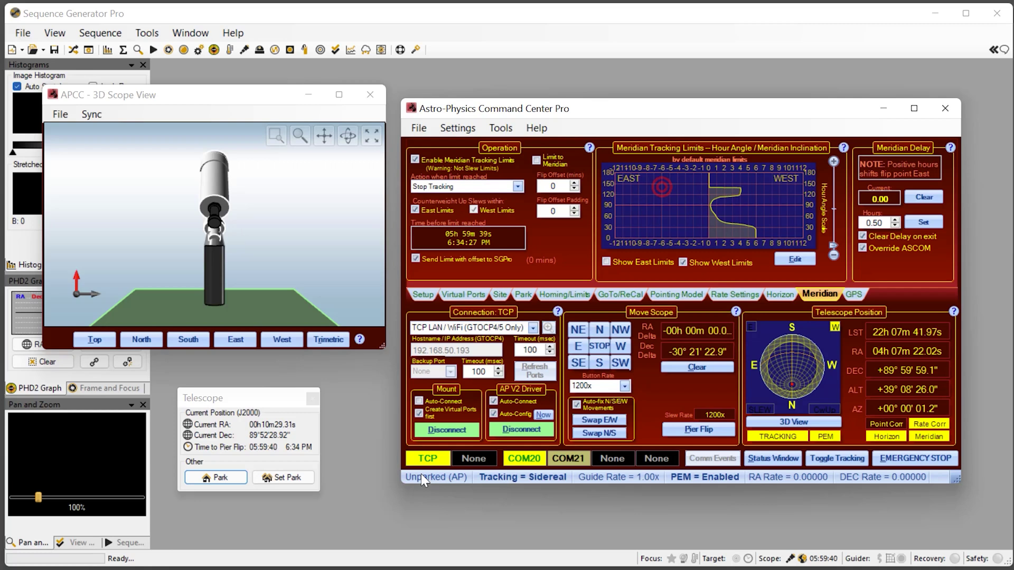
pyautogui.click(621, 363)
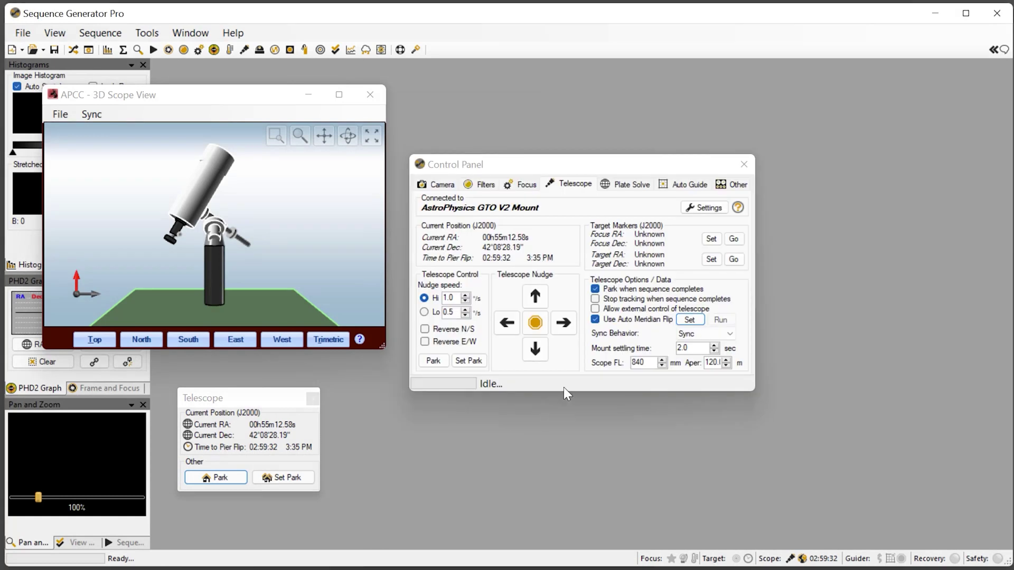
pyautogui.click(686, 319)
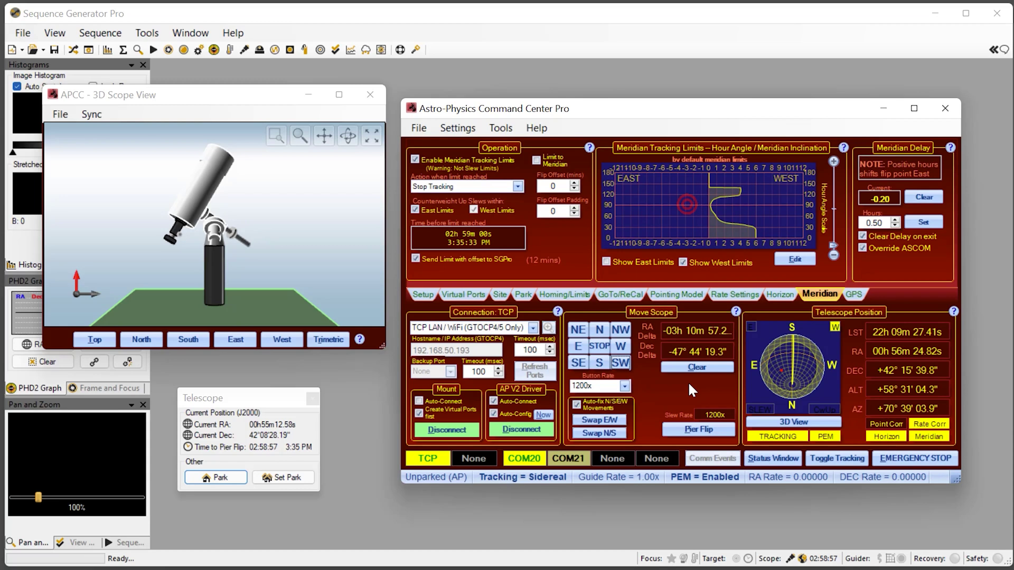
# Clear the move deltas in Astro-Physics Command Center Pro and slew the scope north, rechecking the Meridian Flip Options in Sequence Generator Pro.
pyautogui.click(681, 368)
pyautogui.click(598, 329)
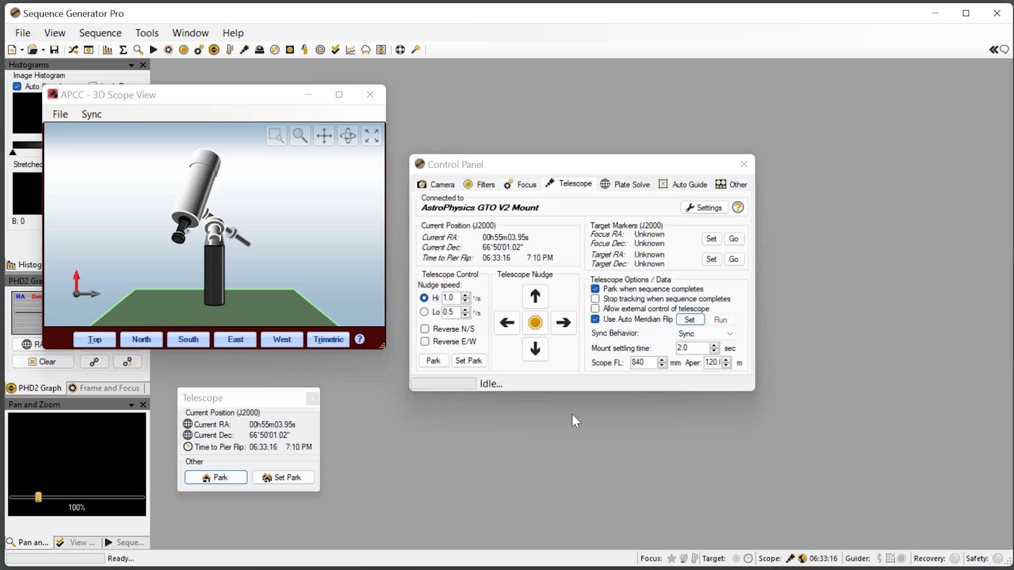
pyautogui.click(682, 321)
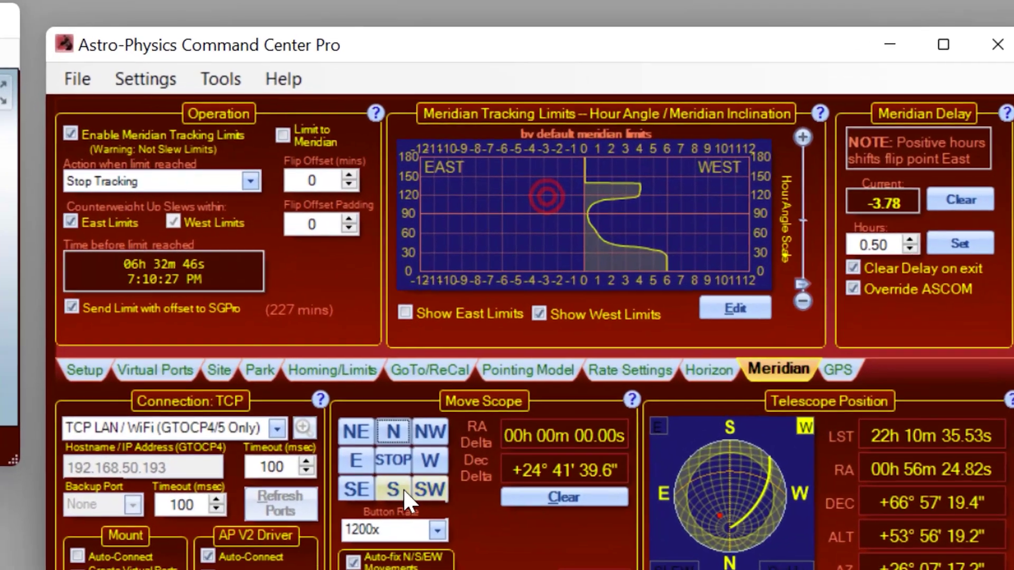
# In Astro-Physics Command Center Pro, slew the scope south in several moves at 1200x to compare the flip offset across declinations.
pyautogui.click(391, 488)
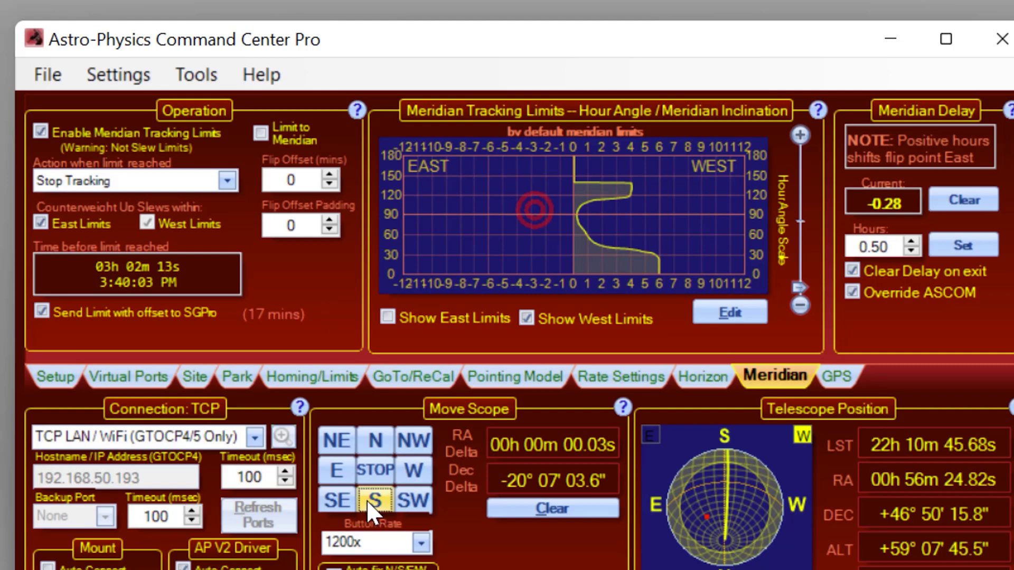
pyautogui.click(366, 499)
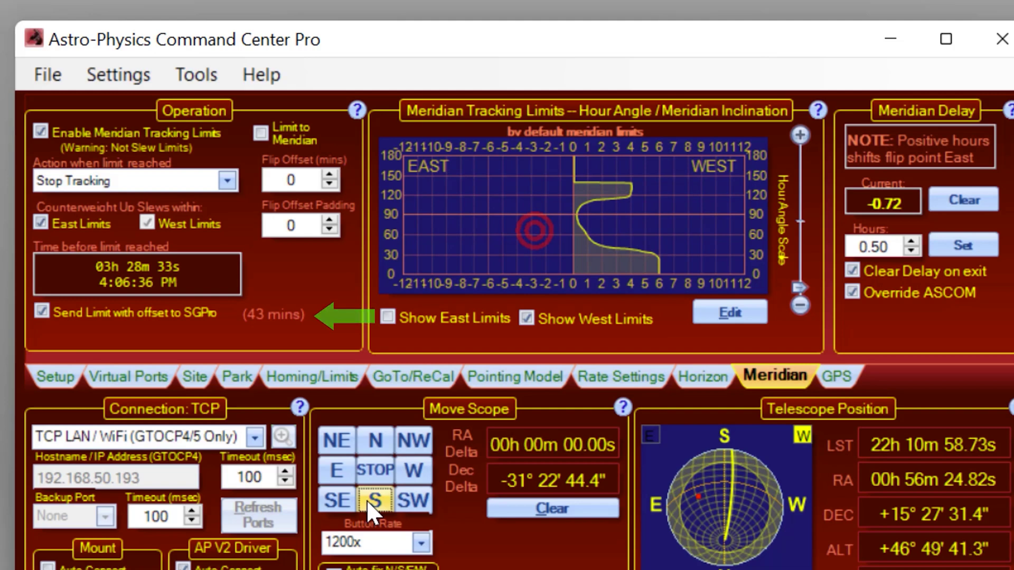
pyautogui.click(366, 500)
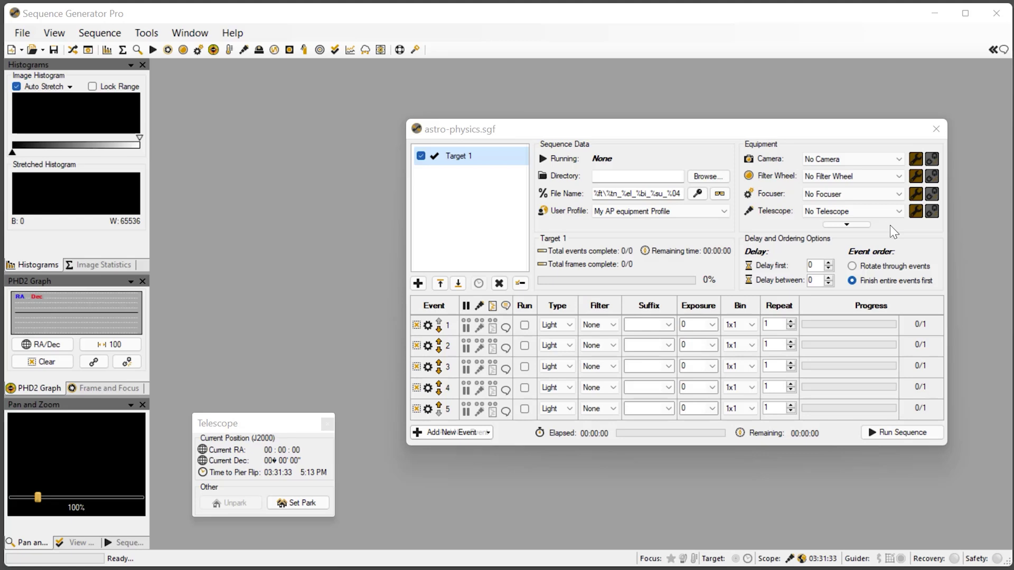
# In the Sequence Generator Pro sequence, select AstroPhysics GTO V2 Mount as the telescope, accept its driver setup, and connect it.
pyautogui.click(828, 211)
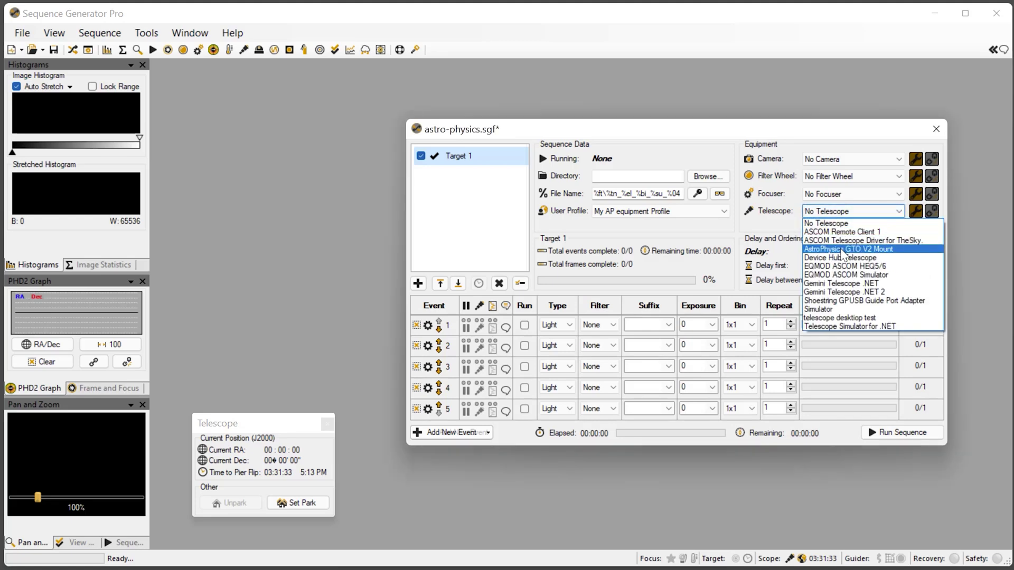
pyautogui.click(843, 250)
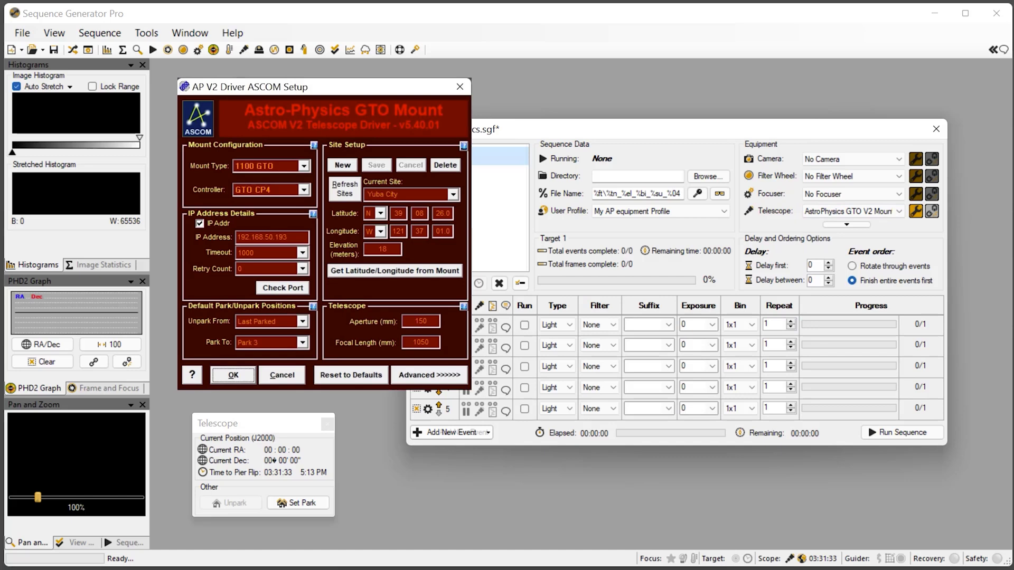
pyautogui.press('Return')
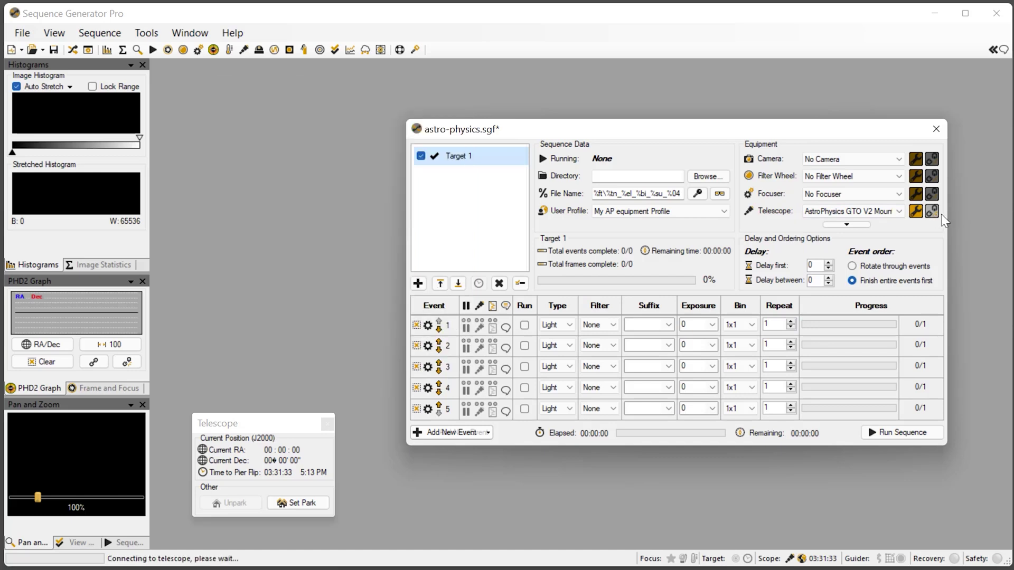
# Import the site elevation, latitude and longitude from the scope in the User Profile Manager and accept them.
pyautogui.click(146, 33)
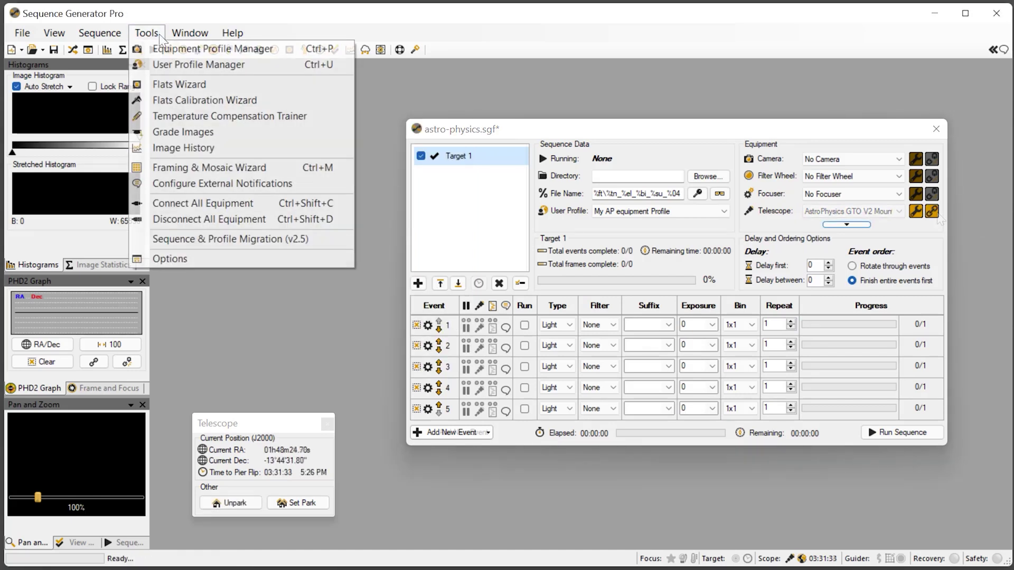
pyautogui.click(173, 65)
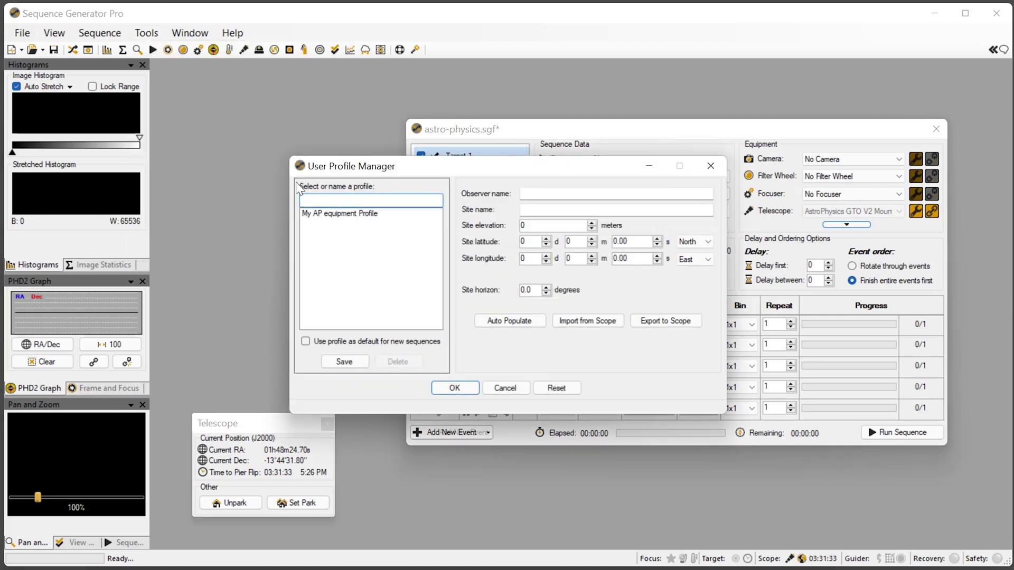
pyautogui.click(585, 321)
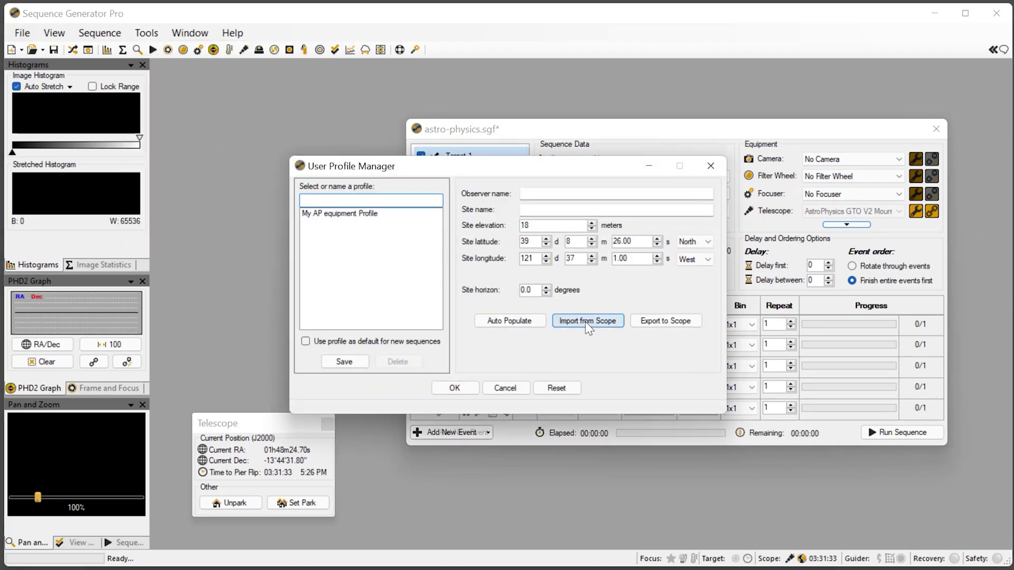
pyautogui.press('Return')
# In the Control Panel's telescope options, enable Park when sequence completes and Use Auto Meridian Flip.
pyautogui.click(54, 33)
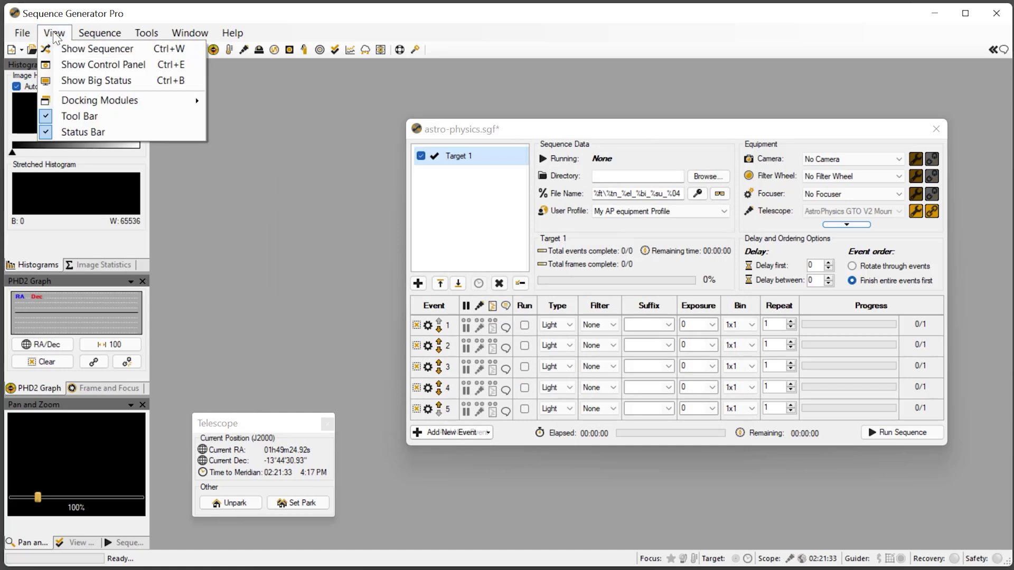
pyautogui.click(88, 62)
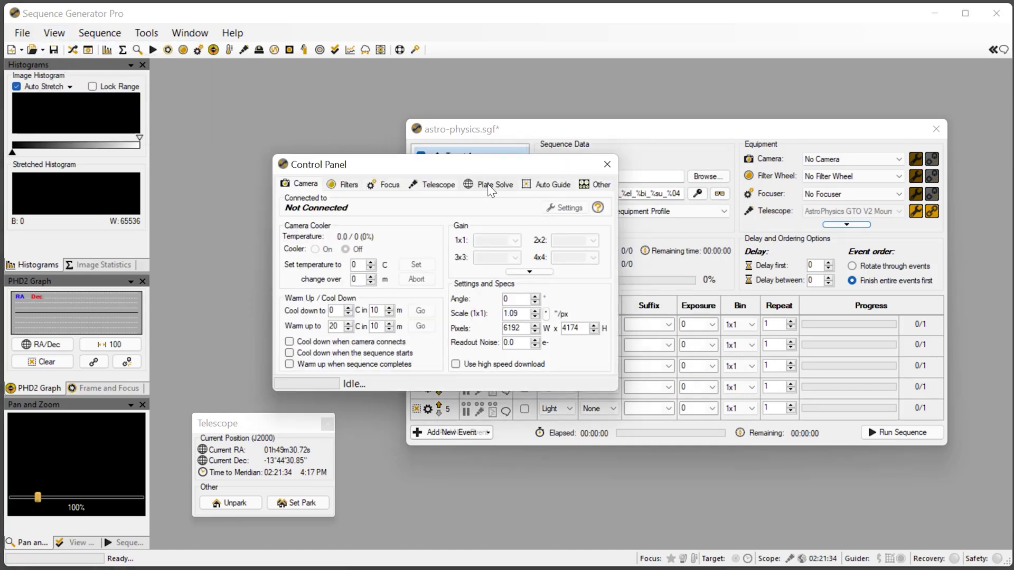
pyautogui.click(432, 184)
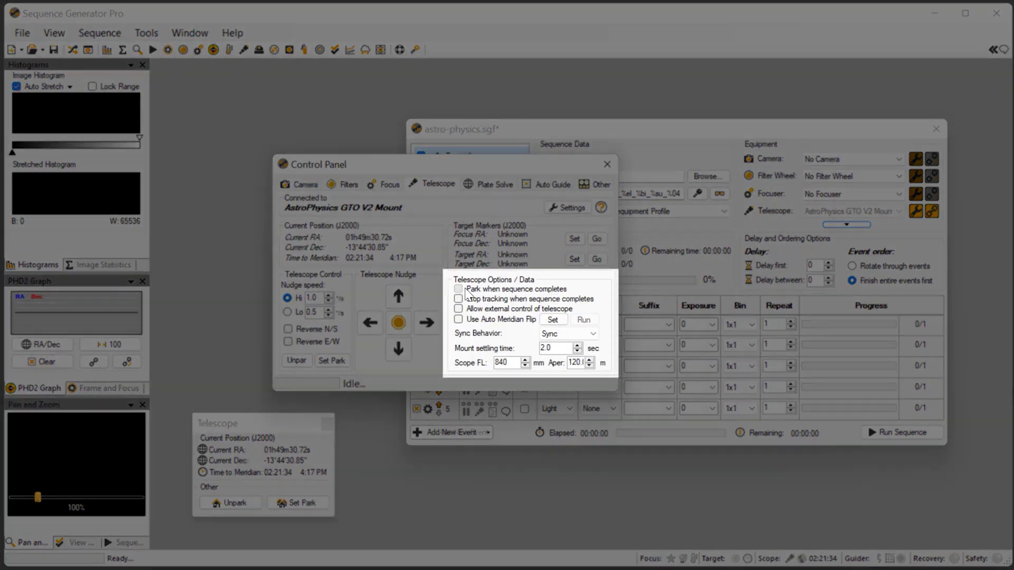
pyautogui.click(514, 290)
pyautogui.click(513, 320)
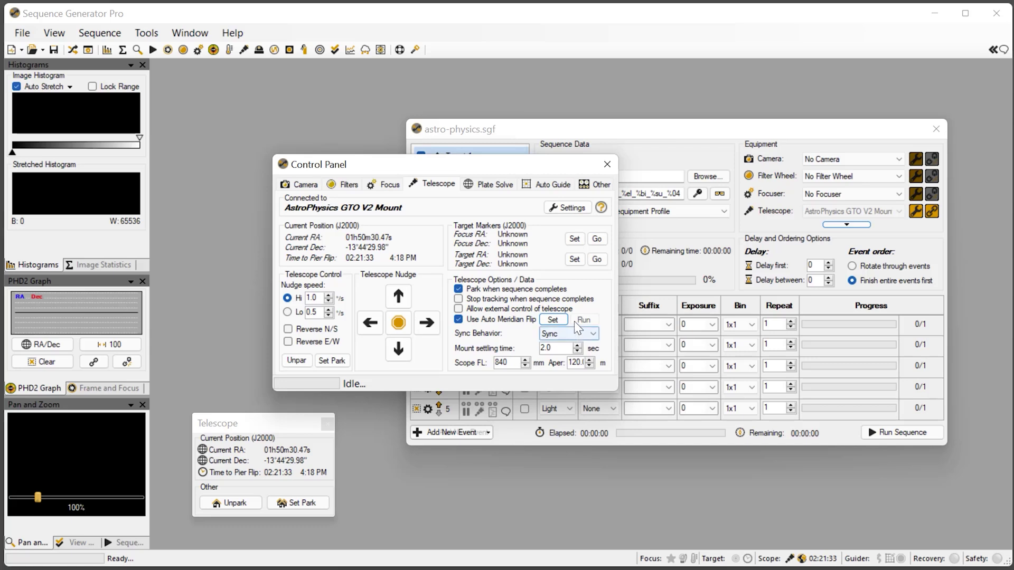
# Set Minutes Past Meridian to Flip to 4 in the Meridian Flip Options and accept the change.
pyautogui.click(553, 319)
pyautogui.doubleClick(489, 227)
pyautogui.write('4')
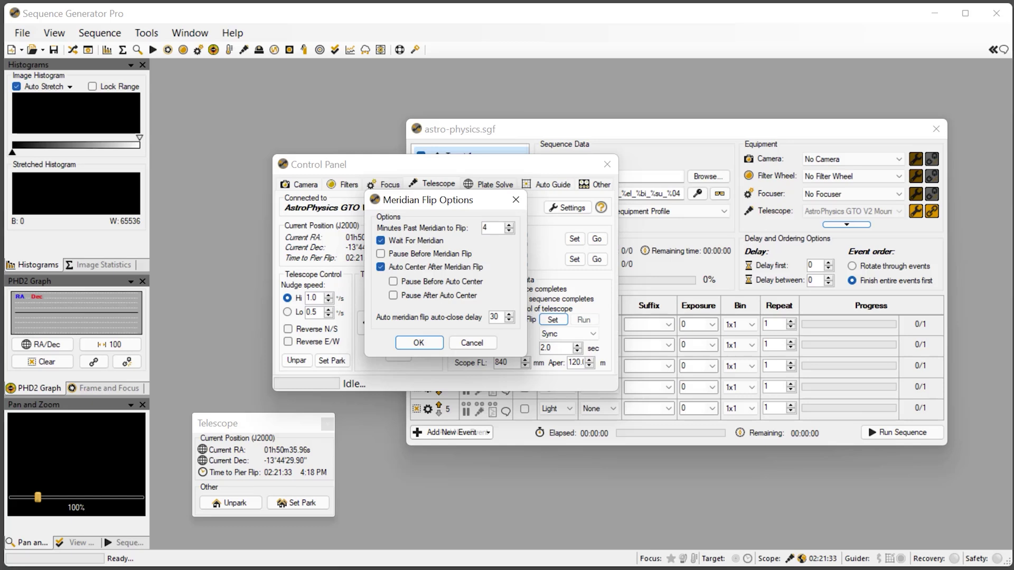
pyautogui.click(426, 340)
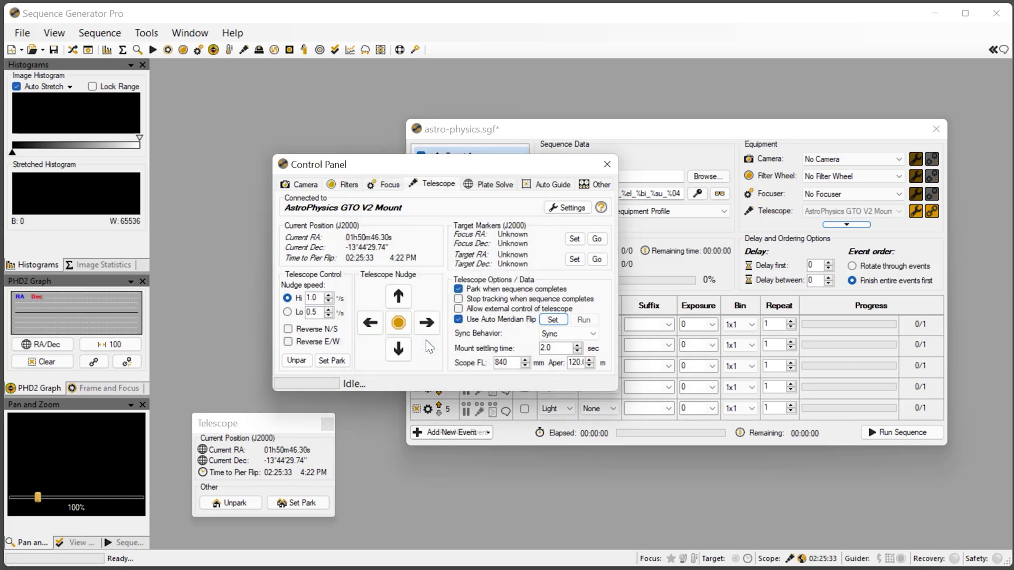